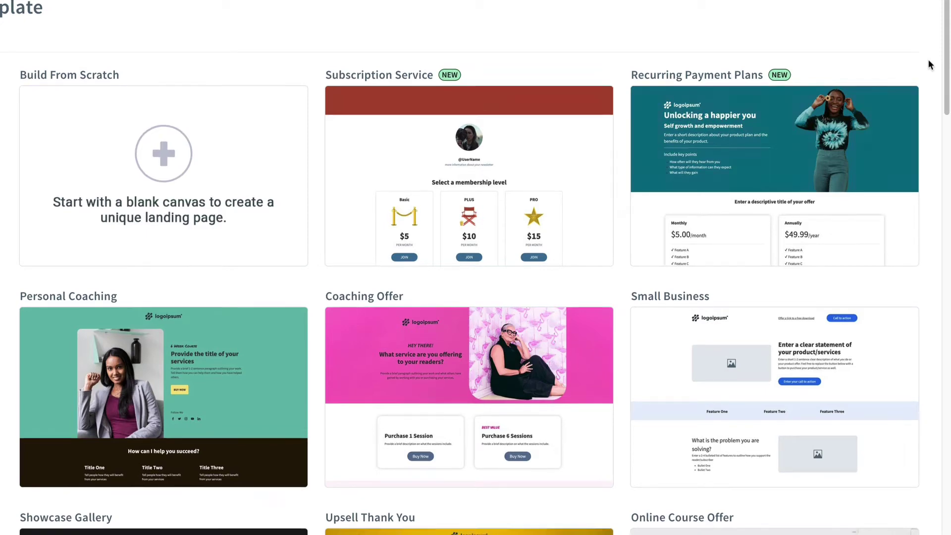
pyautogui.scroll(-1, 929, 65)
pyautogui.scroll(-2, 928, 65)
pyautogui.scroll(-1, 929, 64)
pyautogui.scroll(-2, 929, 65)
pyautogui.scroll(-5, 929, 60)
pyautogui.scroll(1, 927, 60)
pyautogui.scroll(10, 927, 60)
pyautogui.scroll(-1, 928, 66)
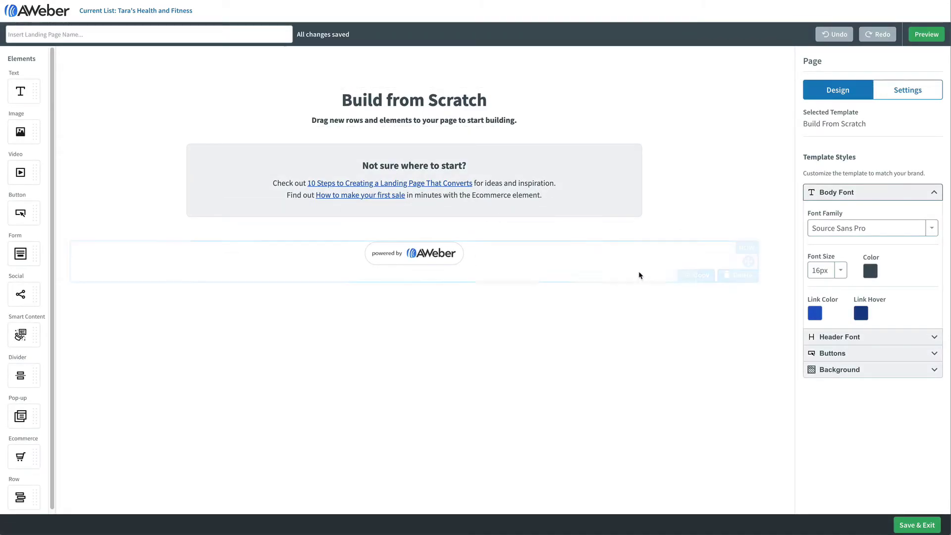
# - Delete the powered-by AWeber row, the 'Not sure where to start' panel and the Build from Scratch row
pyautogui.click(725, 276)
pyautogui.click(740, 235)
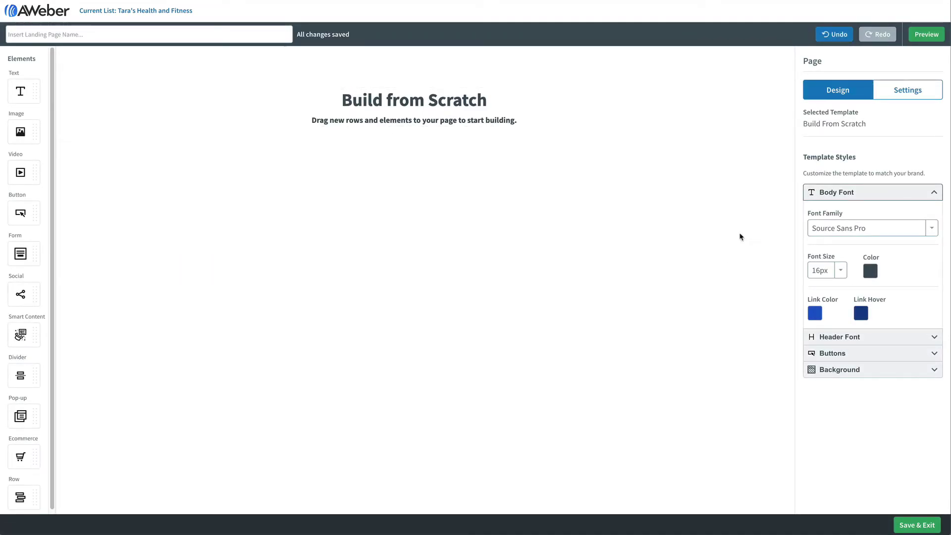
pyautogui.click(616, 133)
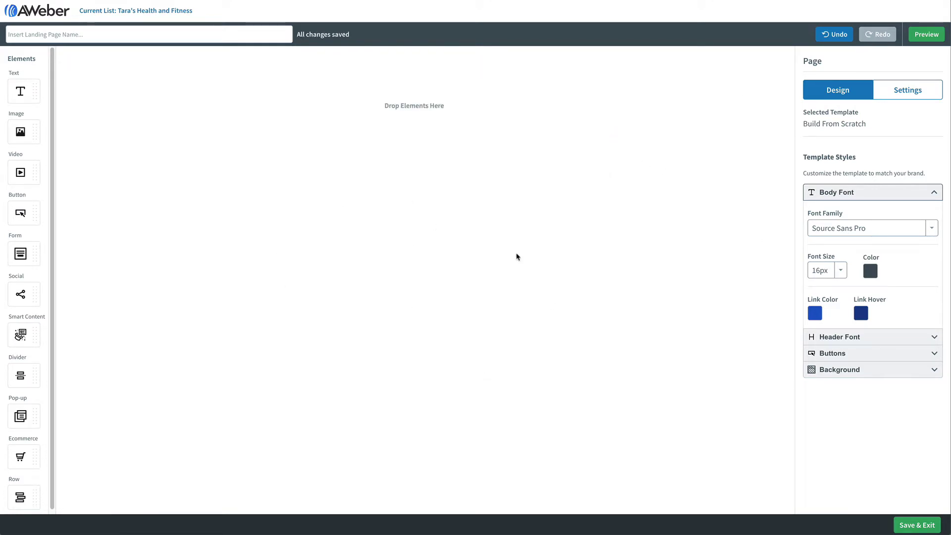
pyautogui.moveTo(414, 95)
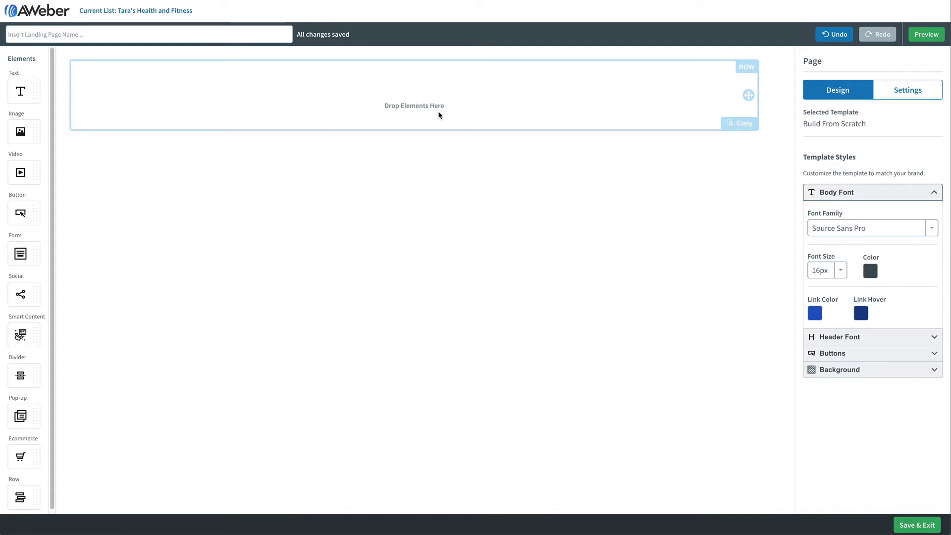
# - Drop an Image element into the empty row and start a 1200×400 Canva banner for it
pyautogui.moveTo(20, 132); pyautogui.dragTo(372, 109)
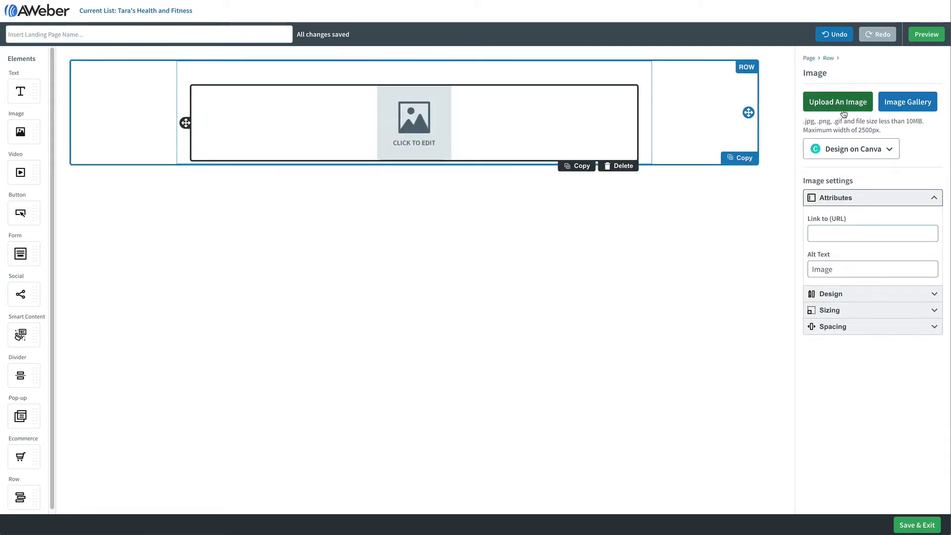
pyautogui.click(888, 149)
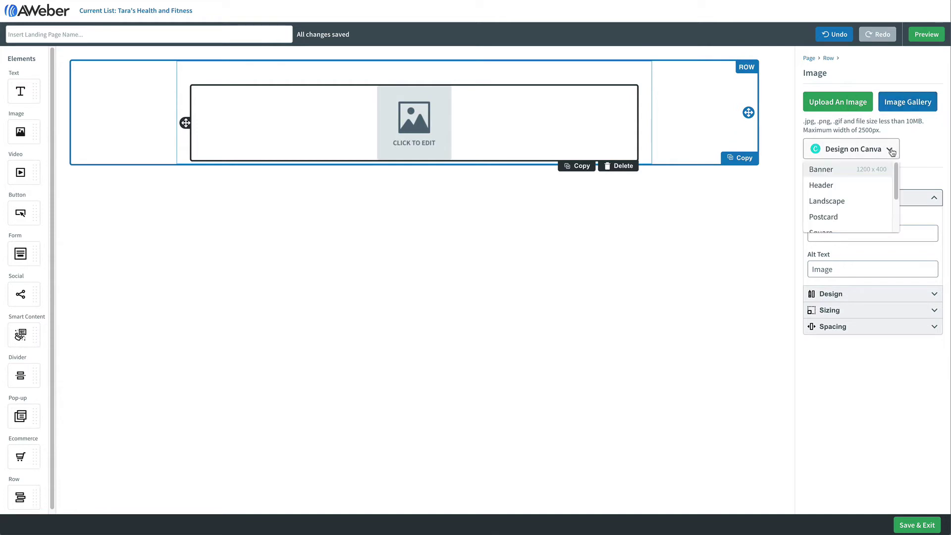
pyautogui.click(872, 174)
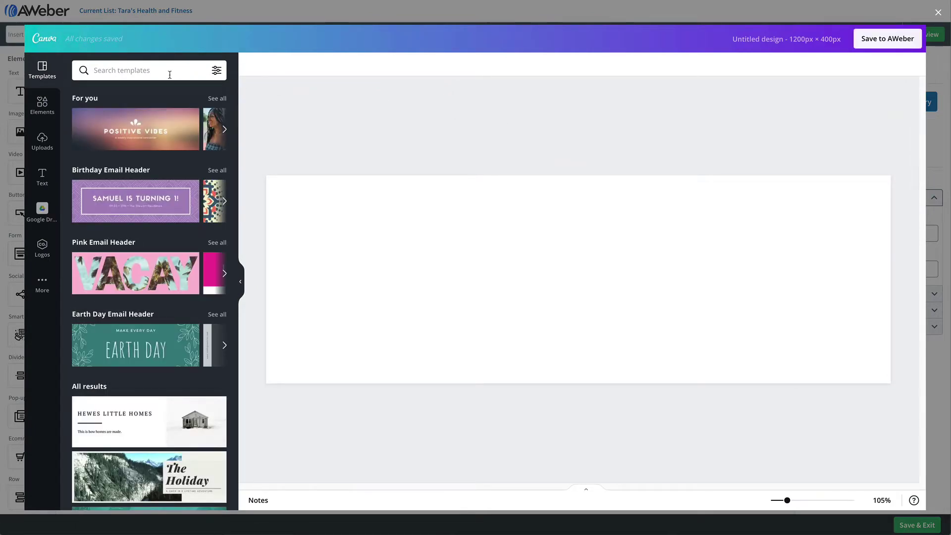
# - Search templates for 'food' and apply the Veggie salads template to the banner
pyautogui.click(170, 72)
pyautogui.write('food')
pyautogui.press('Return')
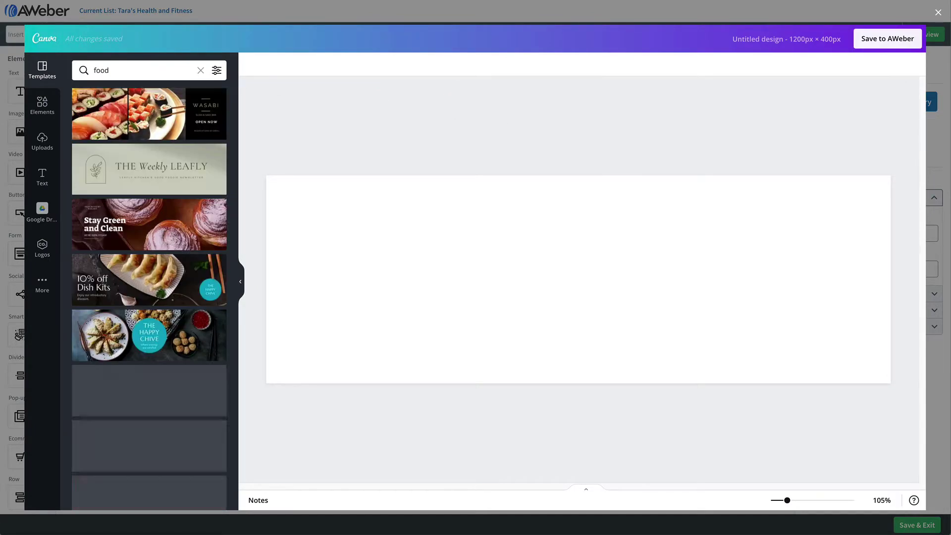
pyautogui.scroll(-1, 171, 148)
pyautogui.scroll(-5, 171, 186)
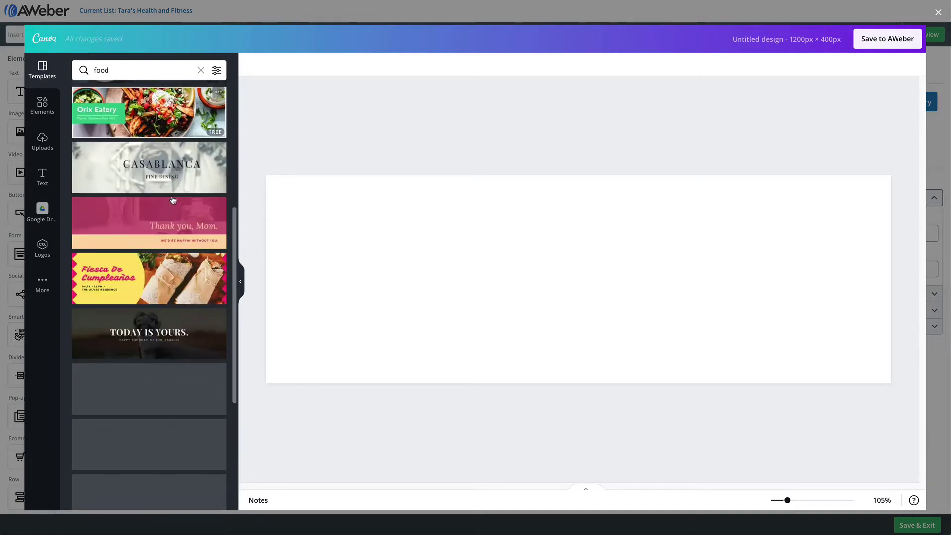
pyautogui.scroll(-2, 173, 199)
pyautogui.scroll(-2, 172, 199)
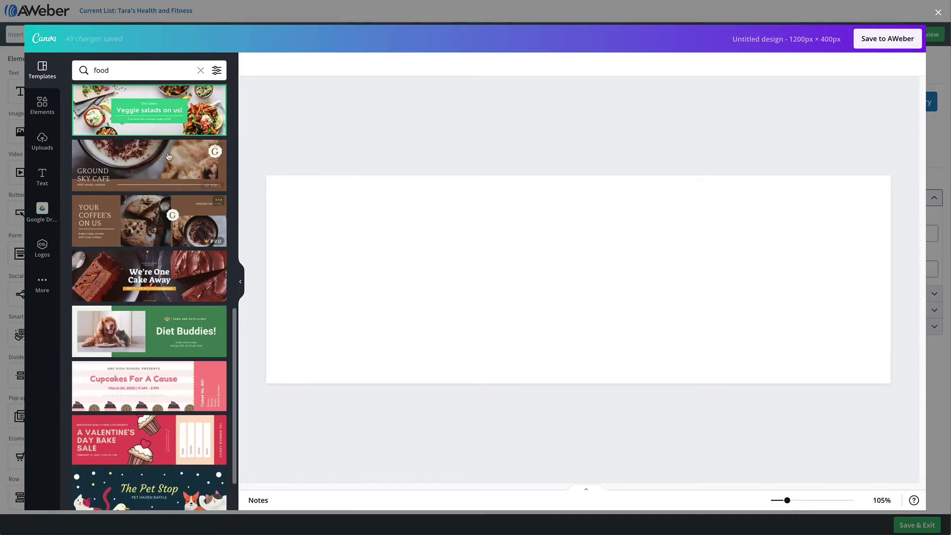
pyautogui.click(166, 122)
# - Remove the template's headline, green box and Free salad text line
pyautogui.click(497, 258)
pyautogui.press('Delete')
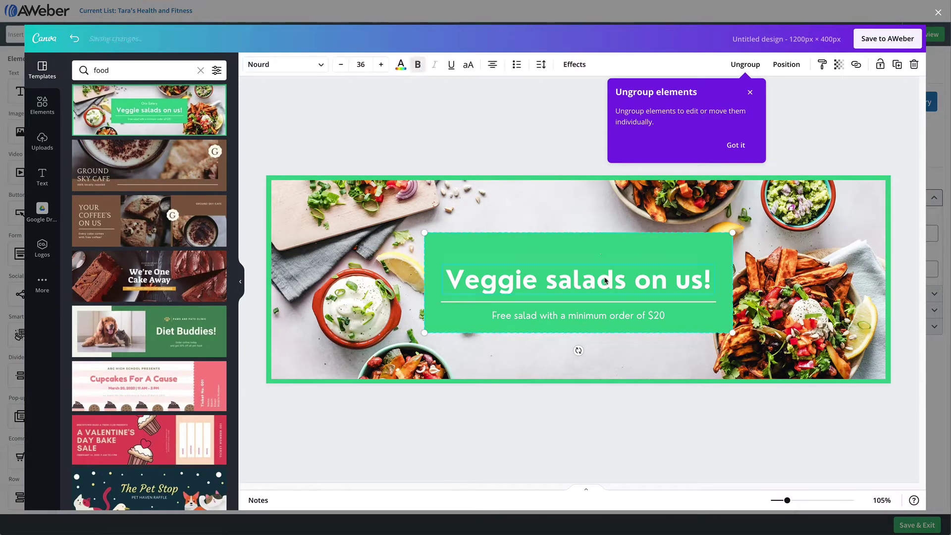
pyautogui.press('Delete')
pyautogui.click(611, 302)
pyautogui.press('BackSpace')
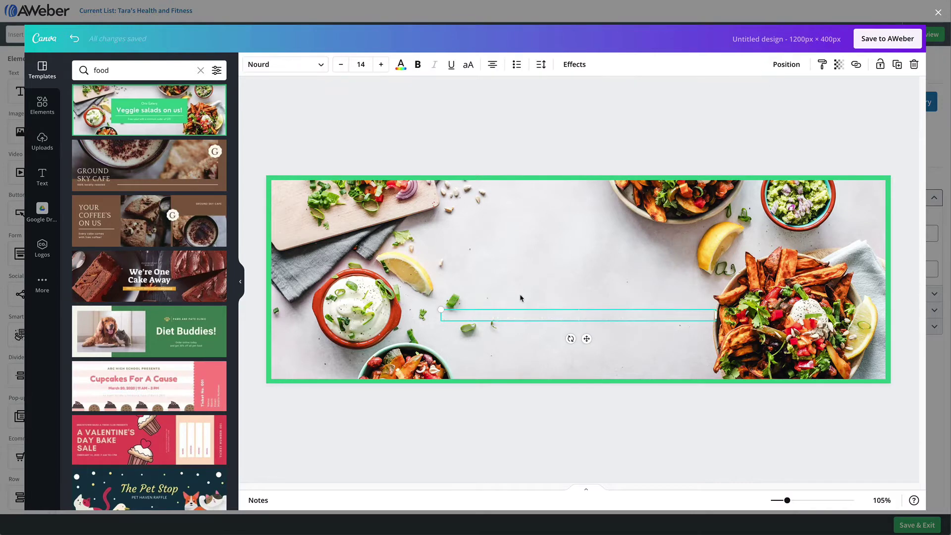
# - Add the uploaded tara's healthy eats logo, enlarge and centre it, and save to AWeber
pyautogui.click(42, 141)
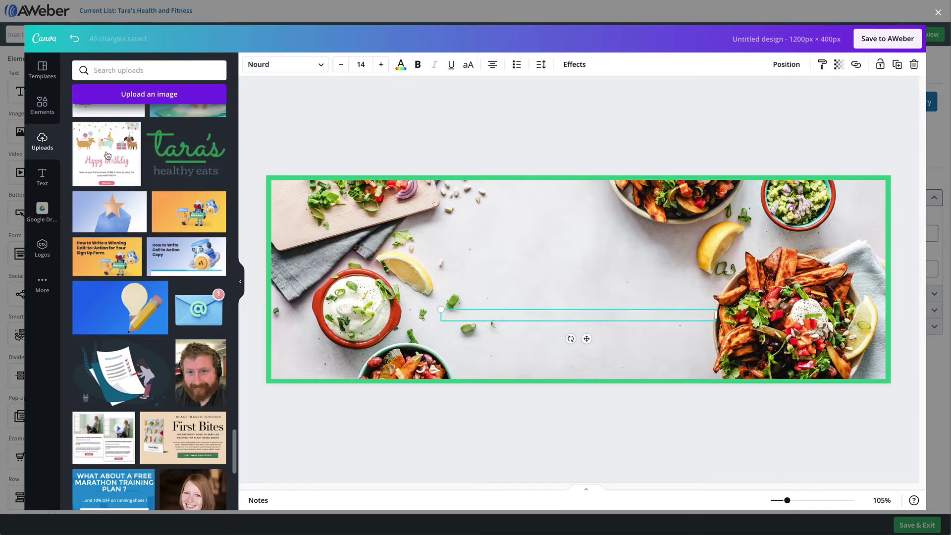
pyautogui.click(181, 160)
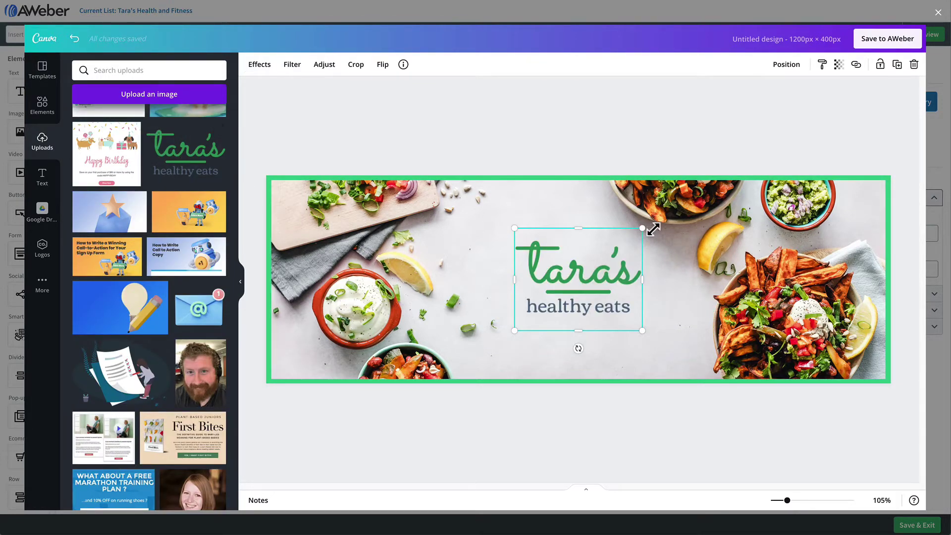
pyautogui.moveTo(641, 228); pyautogui.dragTo(701, 201)
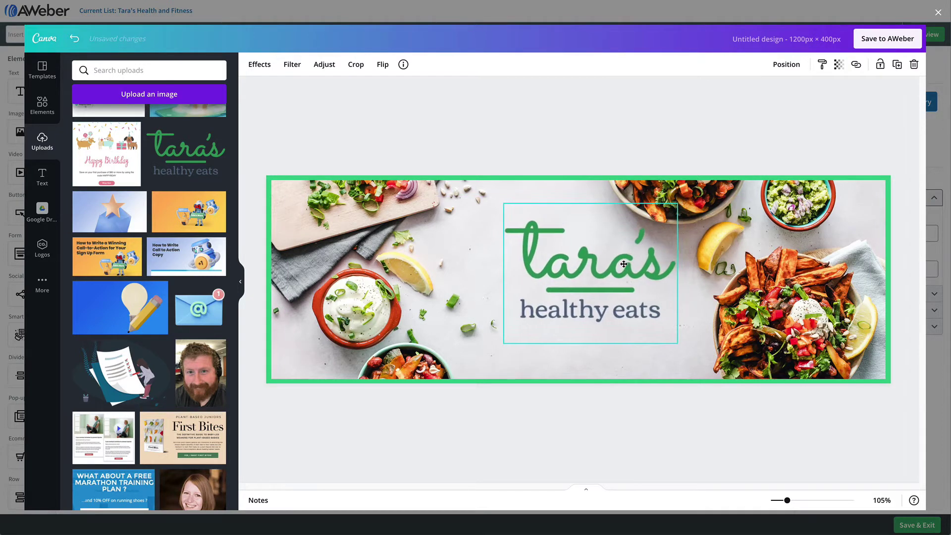
pyautogui.moveTo(635, 262); pyautogui.dragTo(612, 270)
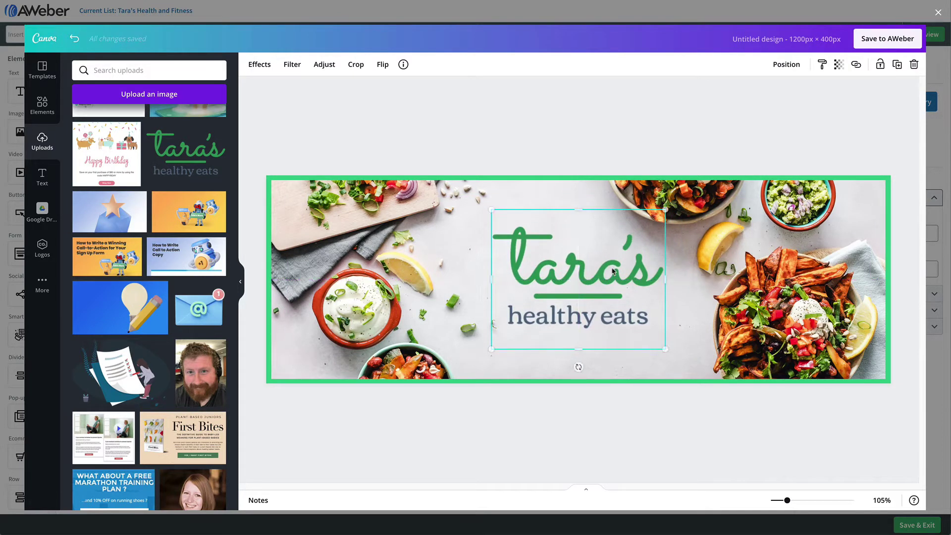
pyautogui.click(882, 41)
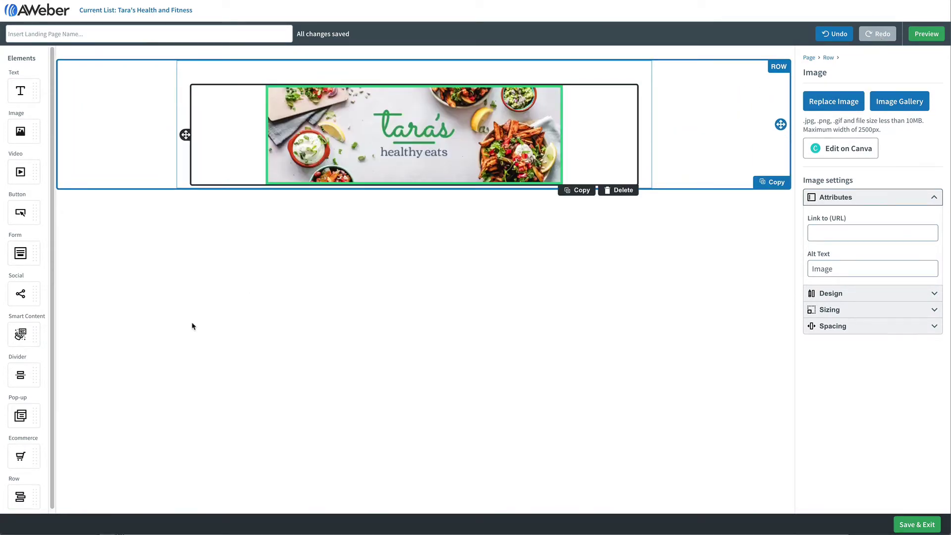
# - Add a Heading 1 reading 'Teaching people sustainable growing and cooking for 20+ years', then another row
pyautogui.moveTo(20, 496); pyautogui.dragTo(287, 187)
pyautogui.moveTo(23, 92); pyautogui.dragTo(209, 200)
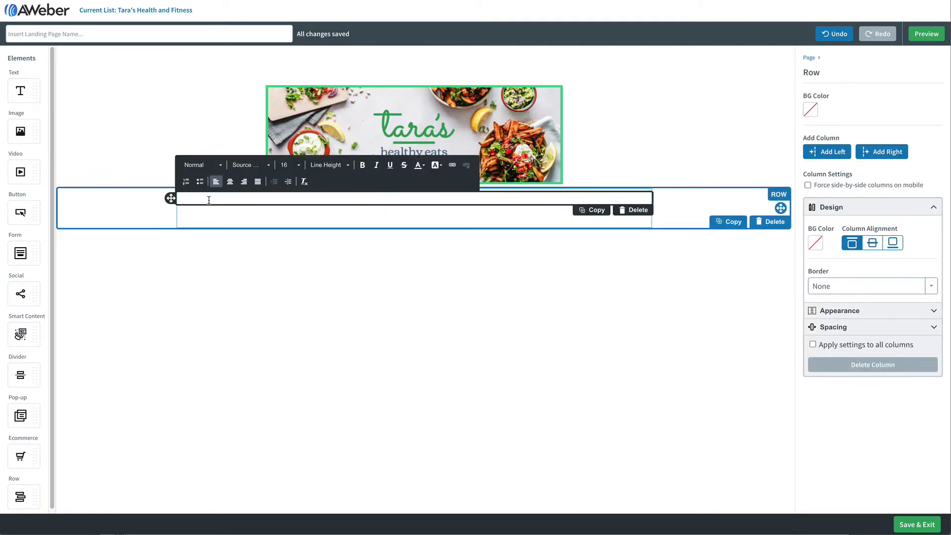
pyautogui.write('Teaching people sustainable growing and cooking for 20+ years')
pyautogui.tripleClick(221, 199)
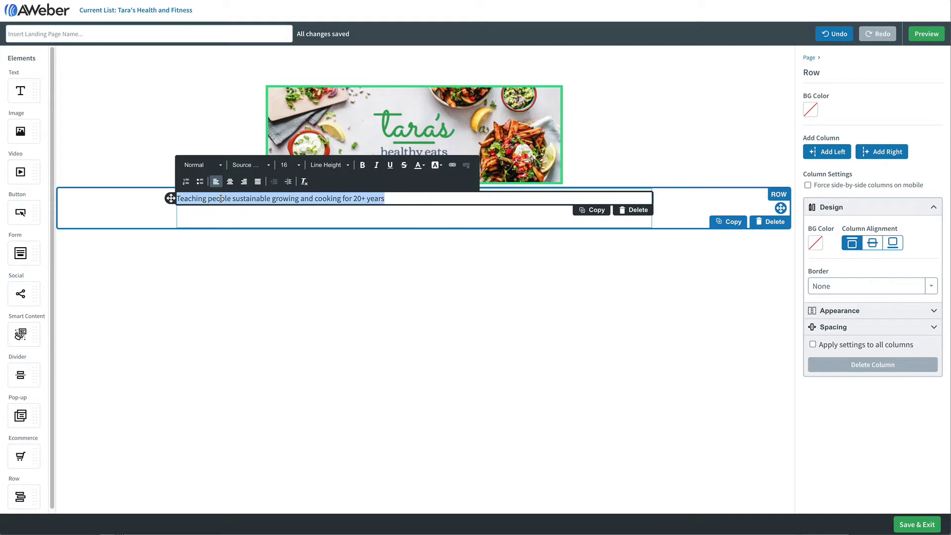
pyautogui.click(219, 170)
pyautogui.click(217, 195)
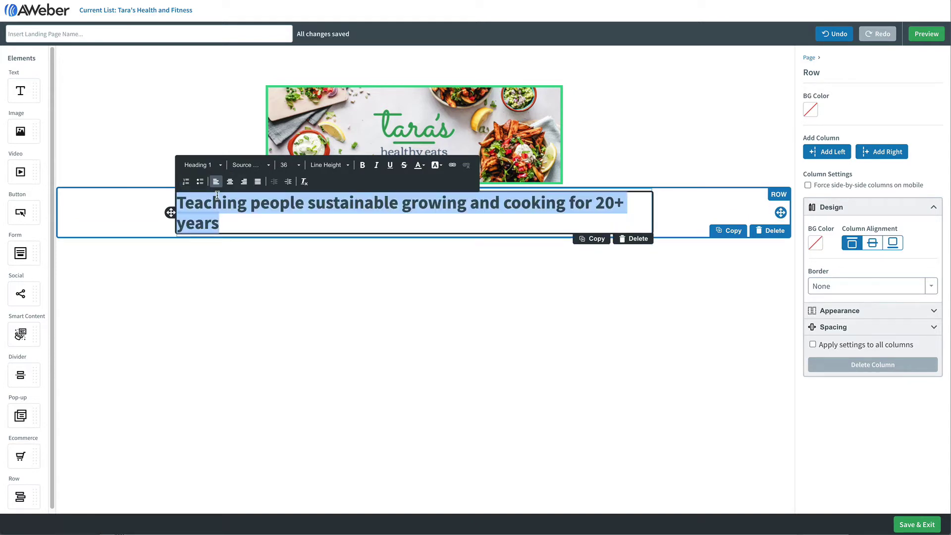
pyautogui.moveTo(36, 482); pyautogui.dragTo(211, 241)
# - Split the new row into two columns with an image block in each
pyautogui.click(884, 152)
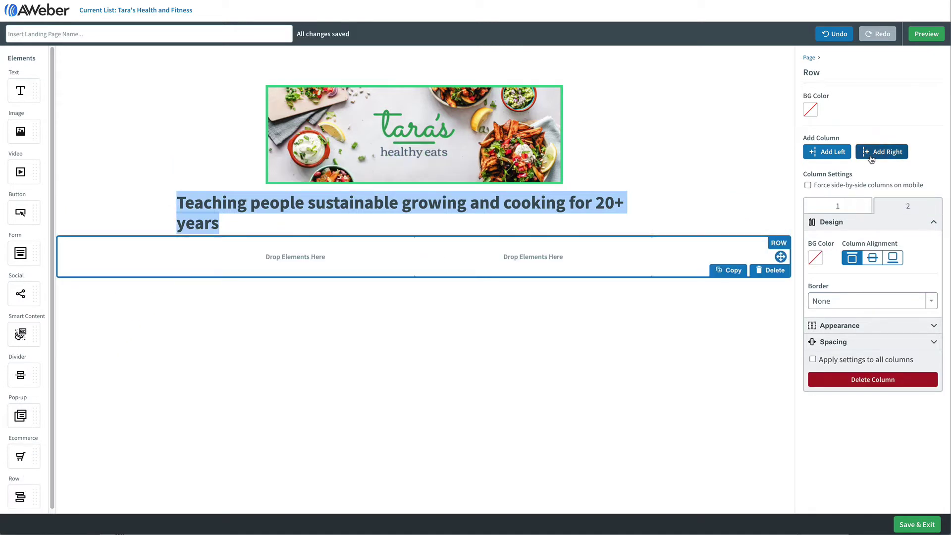
pyautogui.moveTo(20, 130); pyautogui.dragTo(246, 256)
pyautogui.moveTo(19, 131); pyautogui.dragTo(507, 257)
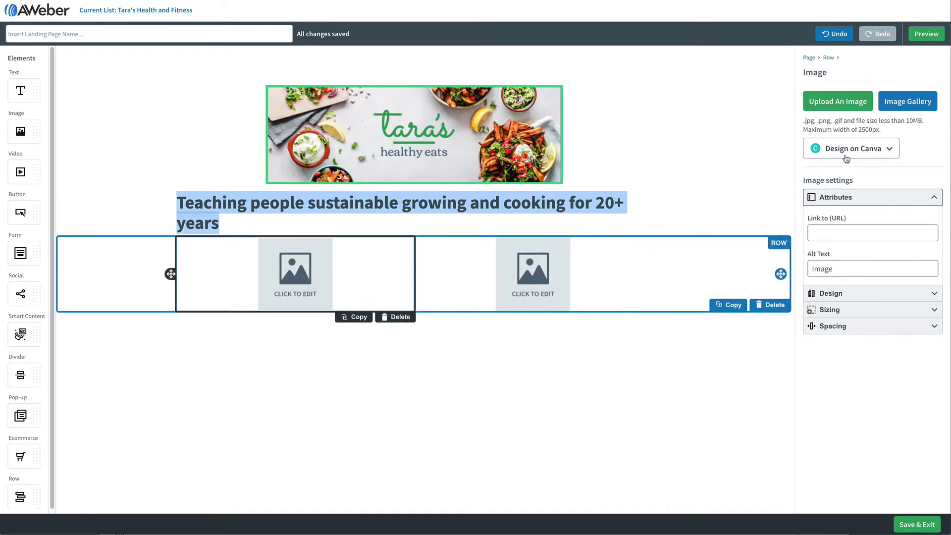
# - Insert the wok photo in the left column, disable Auto Width, and shrink it to 322×215
pyautogui.click(899, 109)
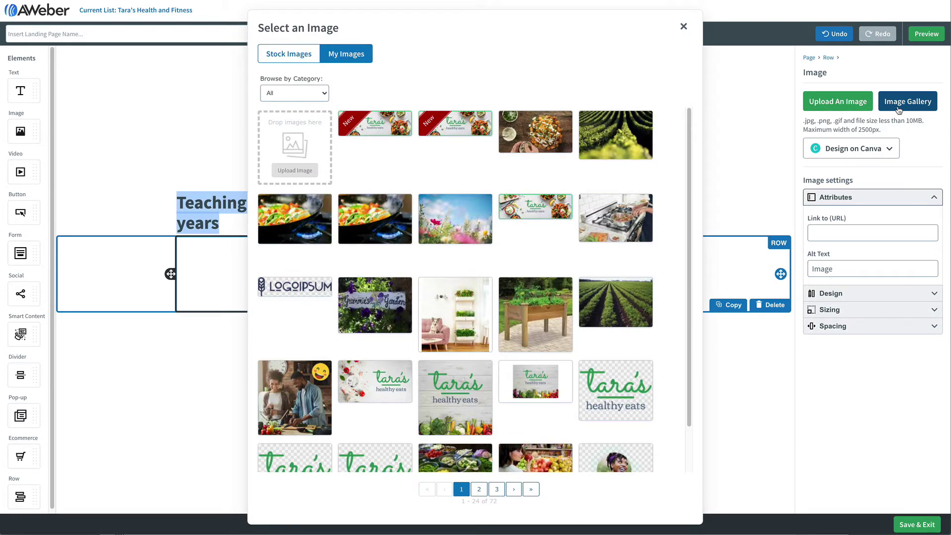
pyautogui.click(294, 235)
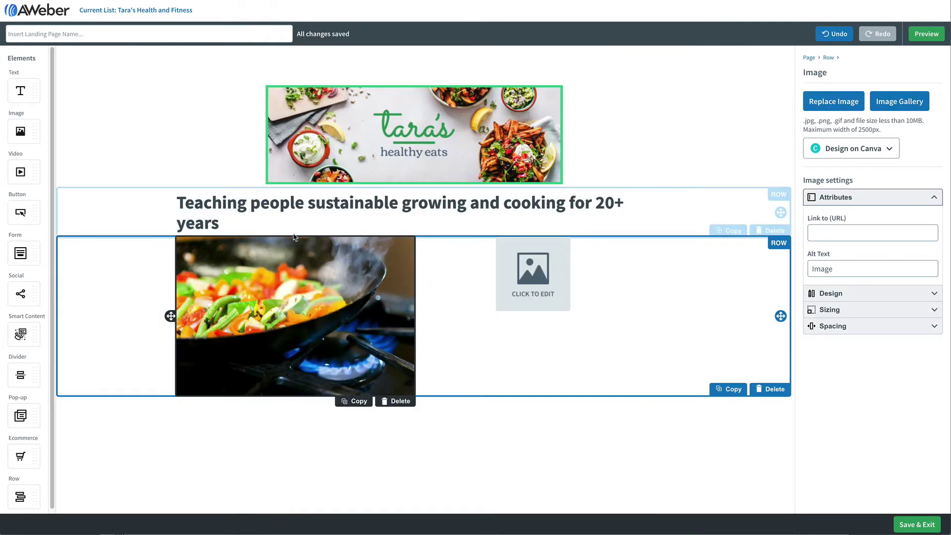
pyautogui.click(821, 312)
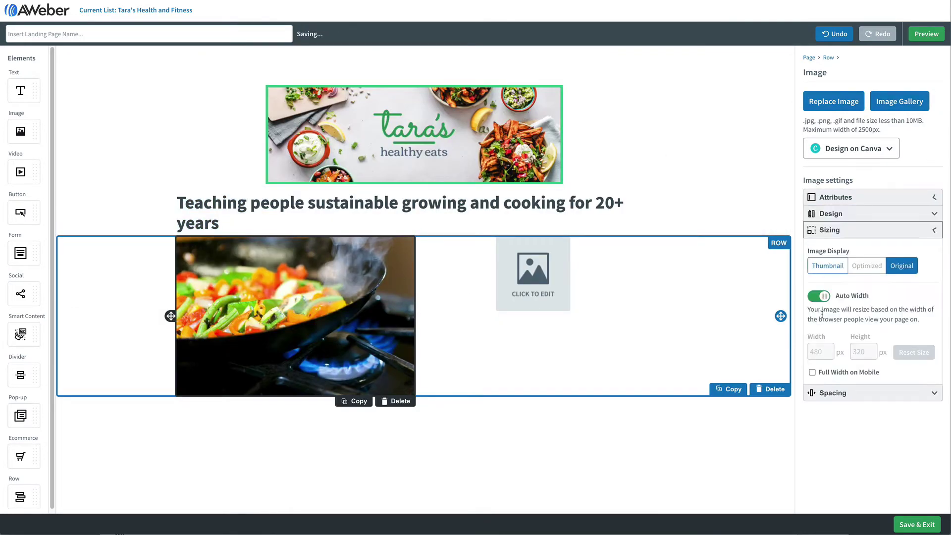
pyautogui.click(820, 297)
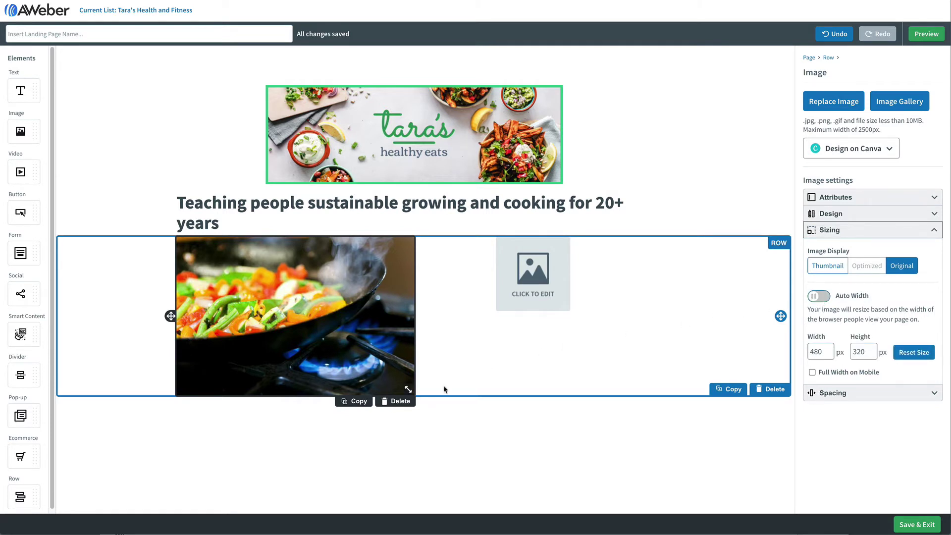
pyautogui.moveTo(407, 388); pyautogui.dragTo(371, 337)
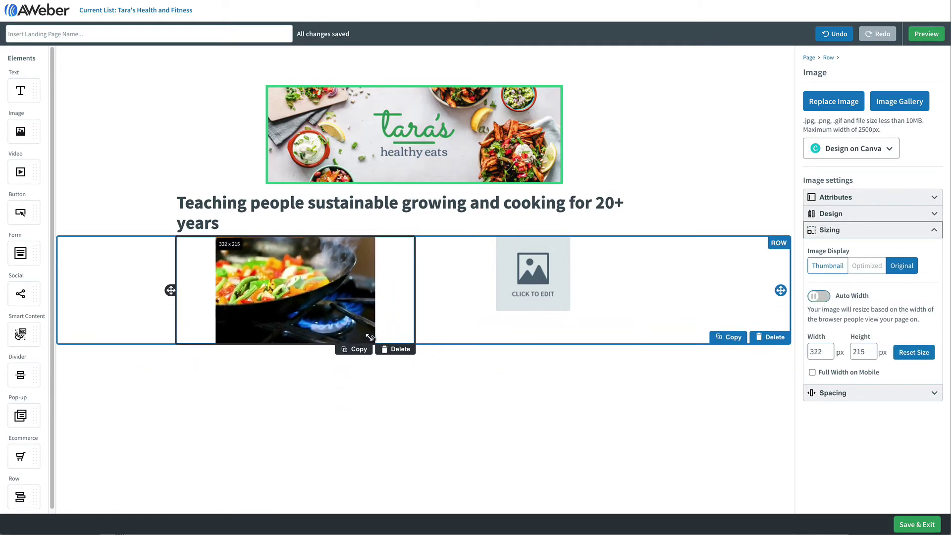
pyautogui.click(520, 306)
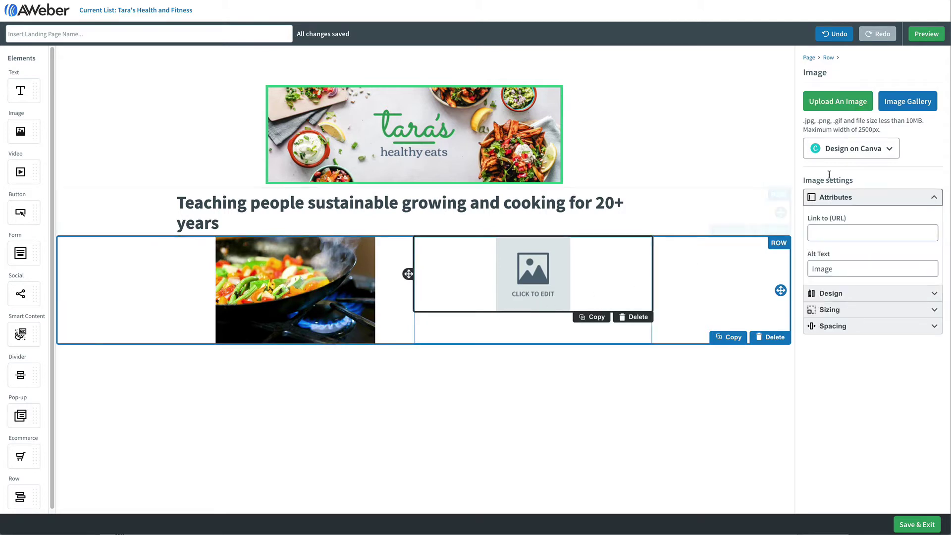
# - Insert the crop-field photo in the right column, disable Auto Width, and shrink it to 322×215
pyautogui.click(907, 104)
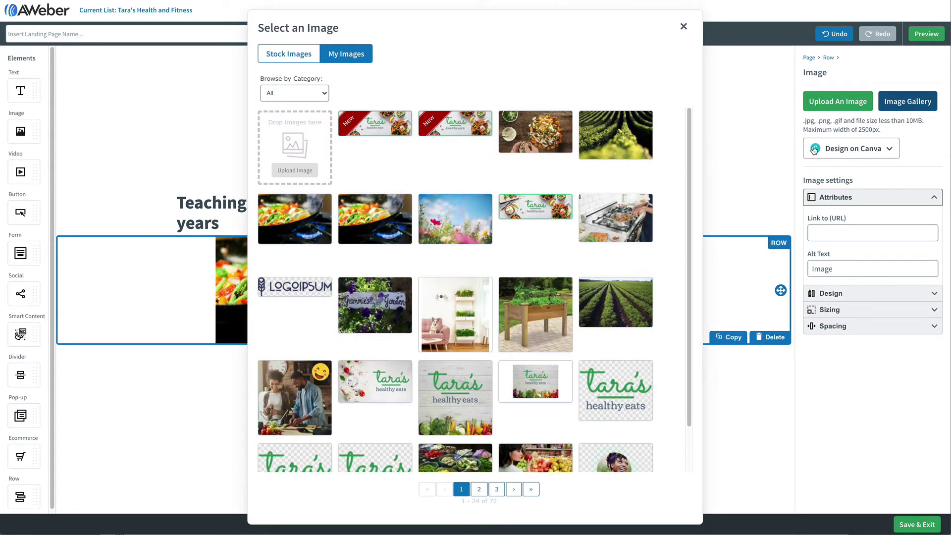
pyautogui.click(627, 301)
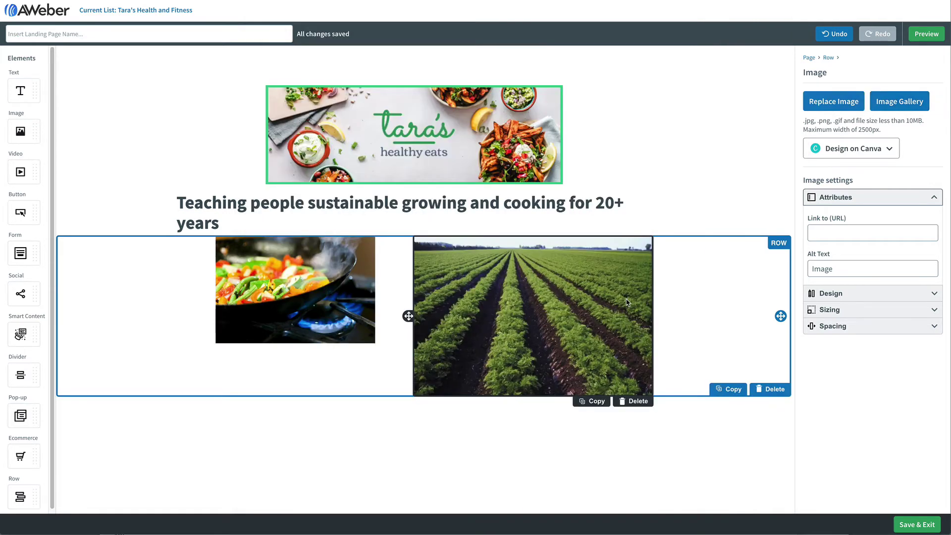
pyautogui.click(820, 312)
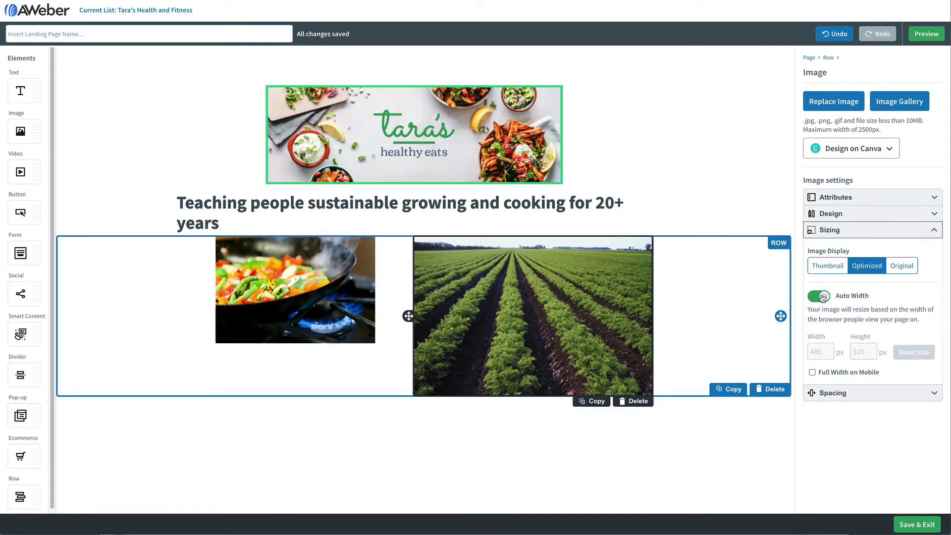
pyautogui.click(820, 297)
pyautogui.moveTo(646, 389)
pyautogui.mouseDown()
pyautogui.moveTo(610, 342)
pyautogui.moveTo(595, 339)
pyautogui.mouseUp()
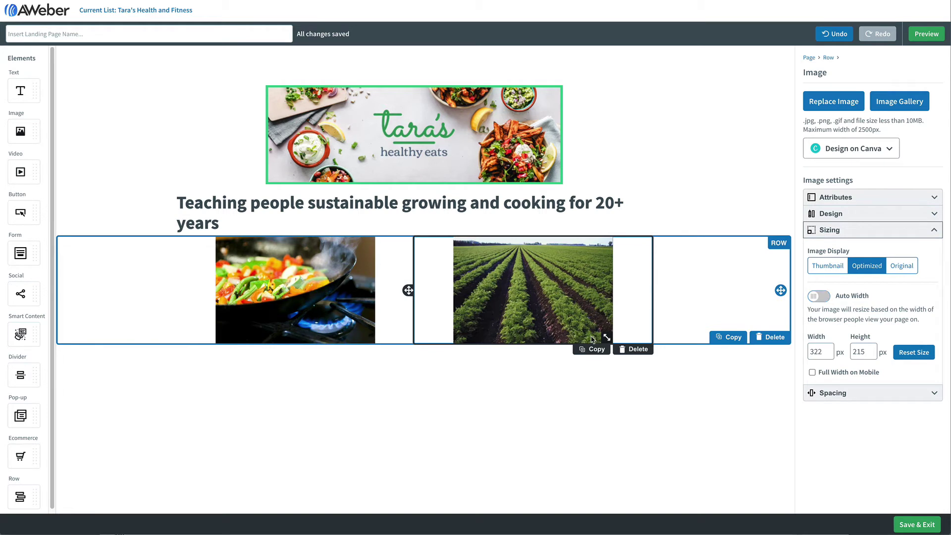
# - Add a row below the photos holding a divider with Style None and 50 px top padding
pyautogui.moveTo(21, 496); pyautogui.dragTo(248, 343)
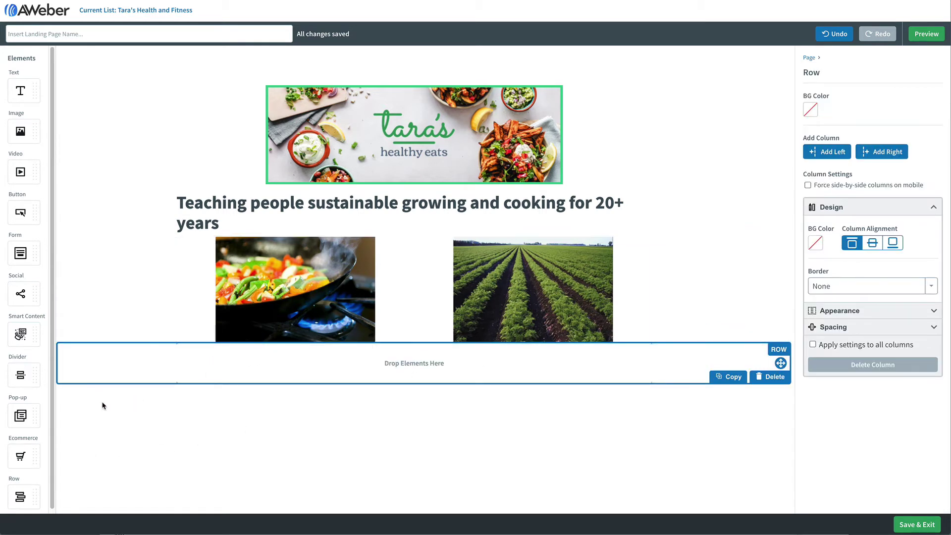
pyautogui.moveTo(20, 375); pyautogui.dragTo(191, 354)
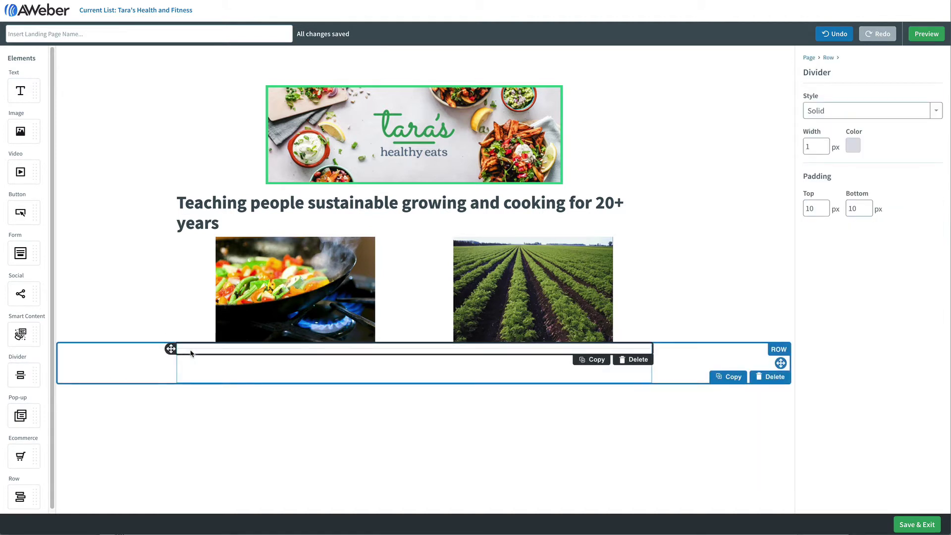
pyautogui.click(852, 111)
pyautogui.click(848, 128)
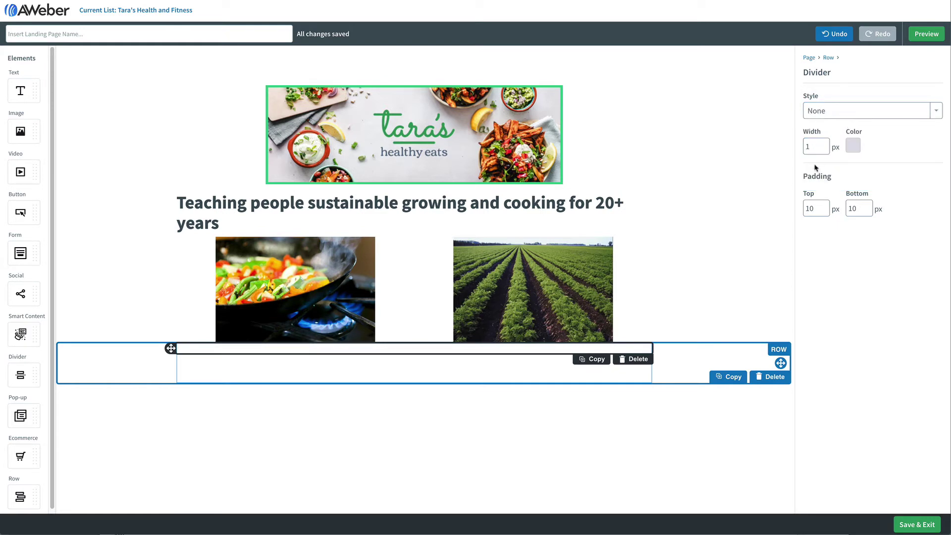
pyautogui.moveTo(814, 208); pyautogui.dragTo(802, 212)
pyautogui.write('0')
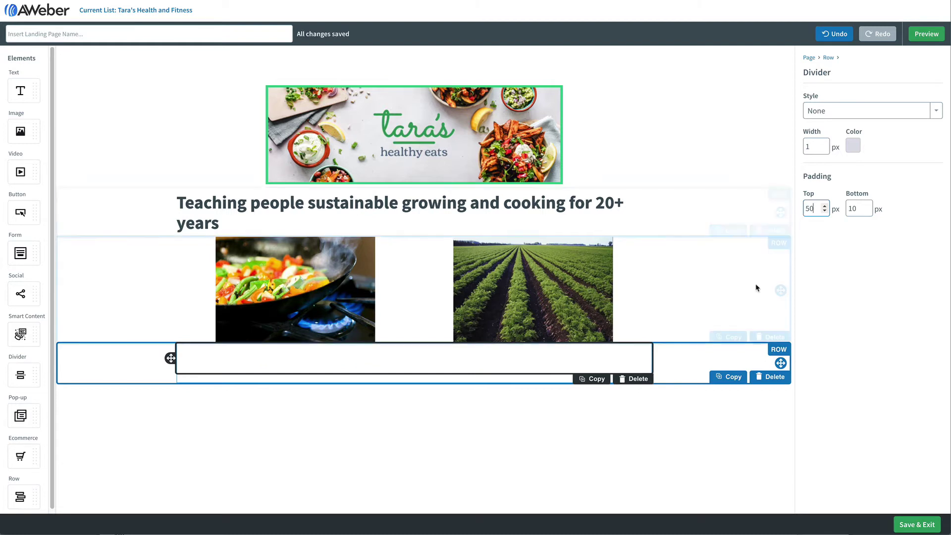
# - Add a right column and paste the newsletter sign-up sentence on the left as Heading 3
pyautogui.click(828, 58)
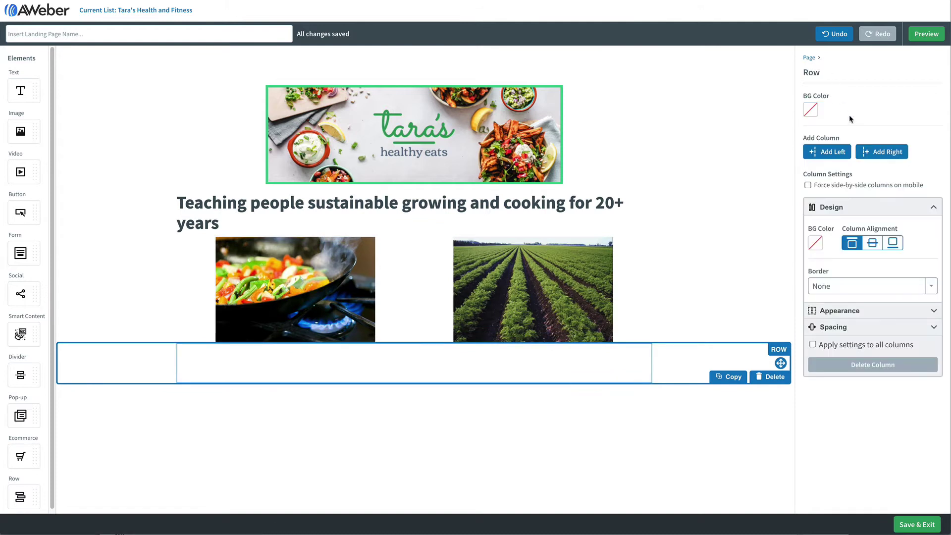
pyautogui.click(881, 157)
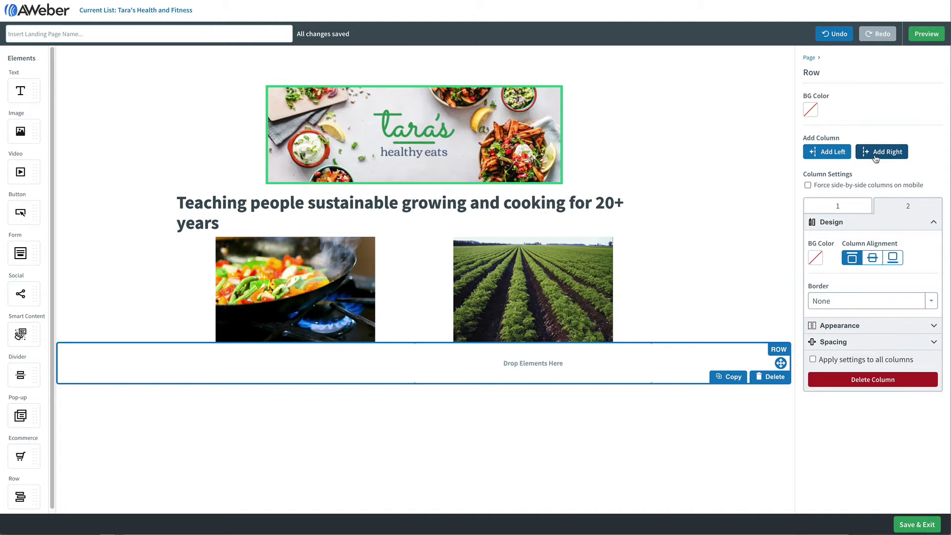
pyautogui.moveTo(19, 91); pyautogui.dragTo(274, 372)
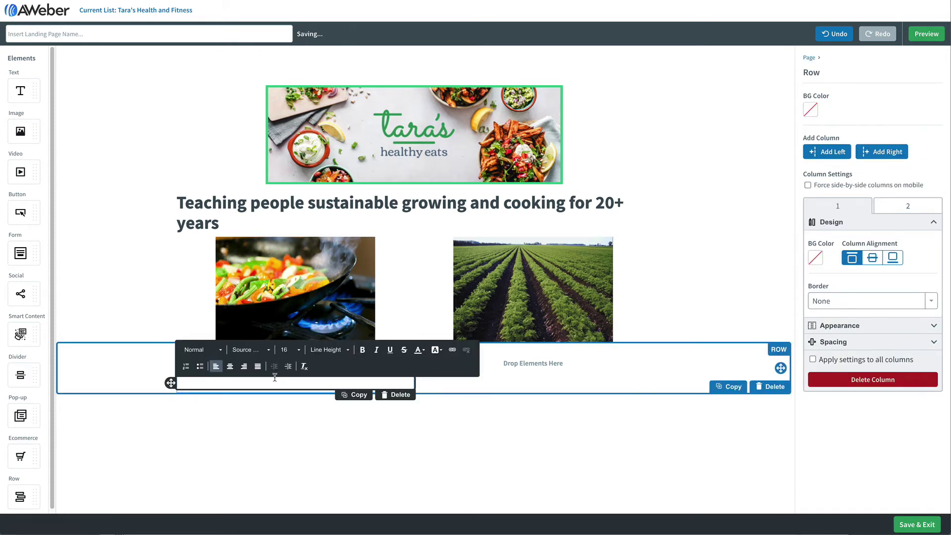
pyautogui.write('Sign up for my weekly newsletter and get free recipes, cooking tips and more!')
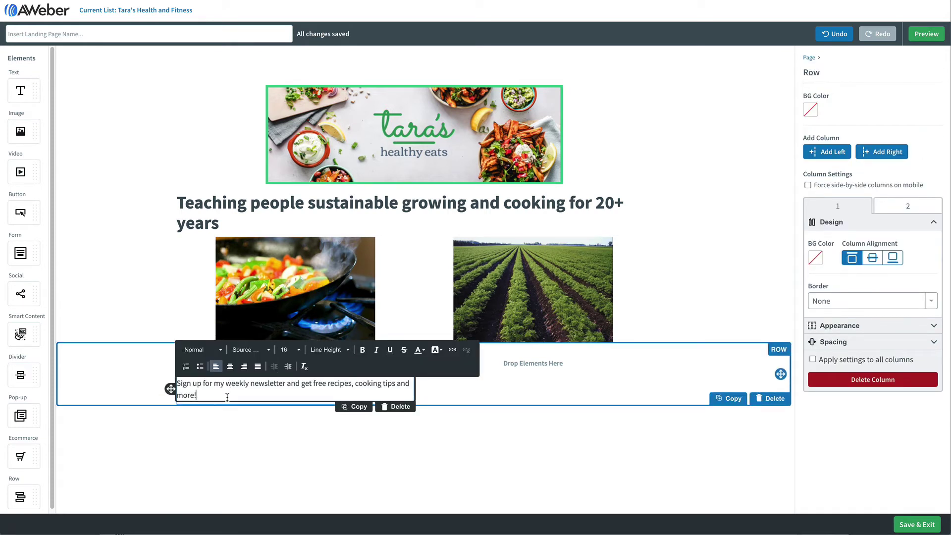
pyautogui.tripleClick(227, 395)
pyautogui.click(223, 349)
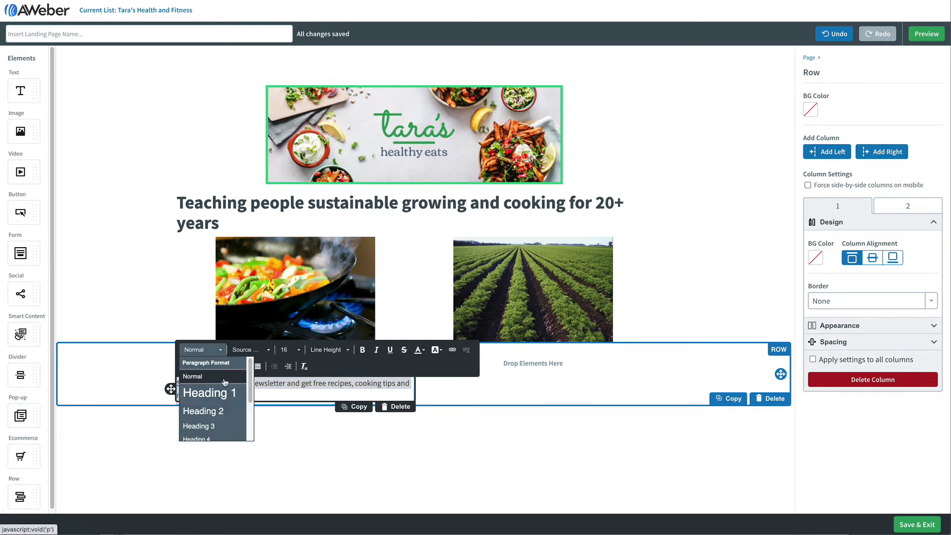
pyautogui.click(223, 425)
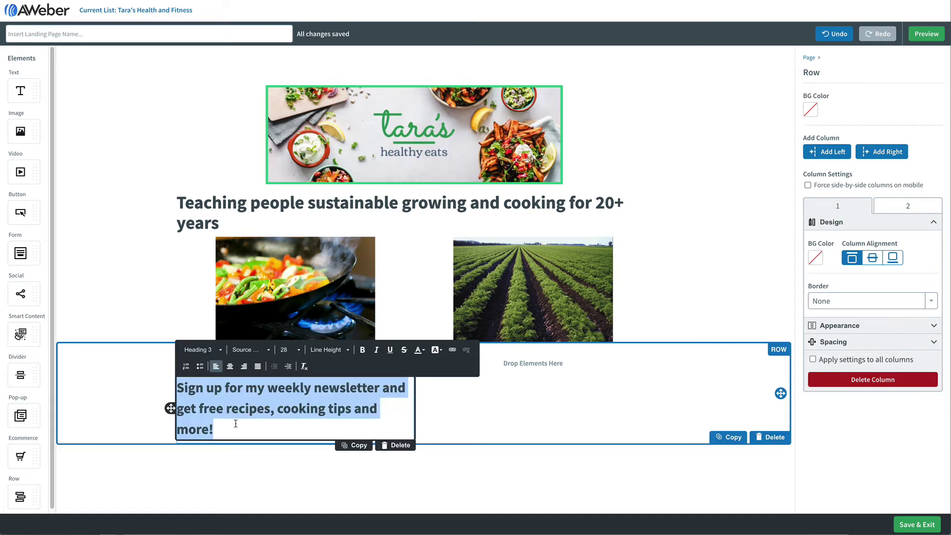
# - Add a Name and Email sign-up form to the right column, with a Style None divider above
pyautogui.moveTo(20, 252); pyautogui.dragTo(570, 404)
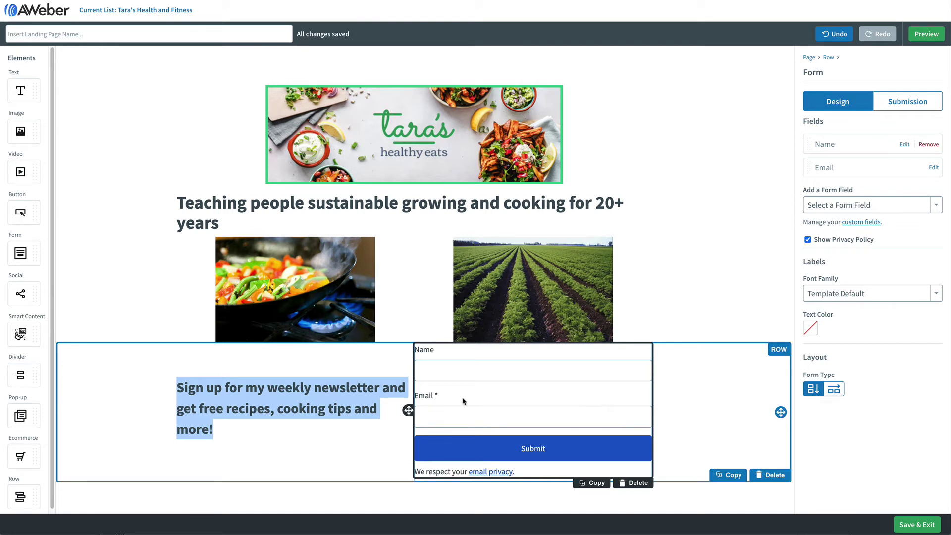
pyautogui.moveTo(20, 375); pyautogui.dragTo(477, 357)
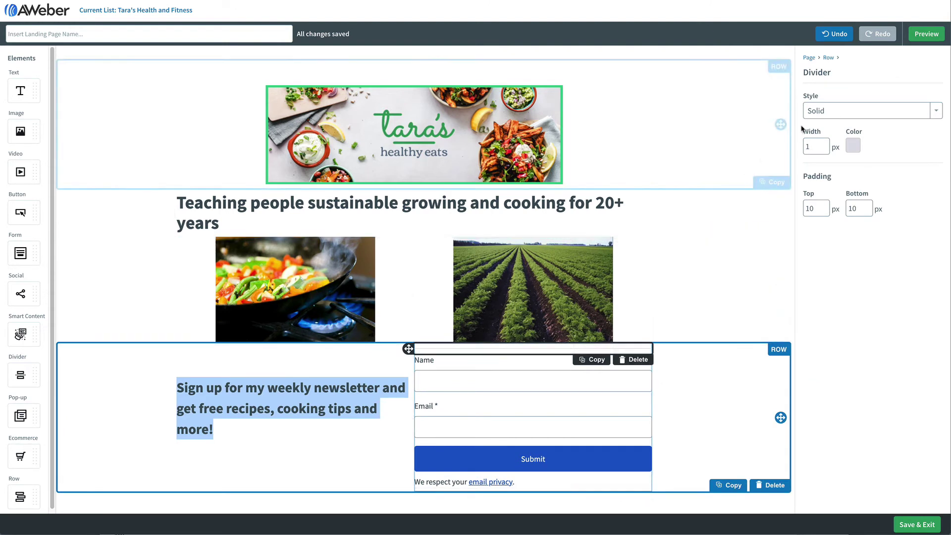
pyautogui.click(832, 112)
pyautogui.click(835, 129)
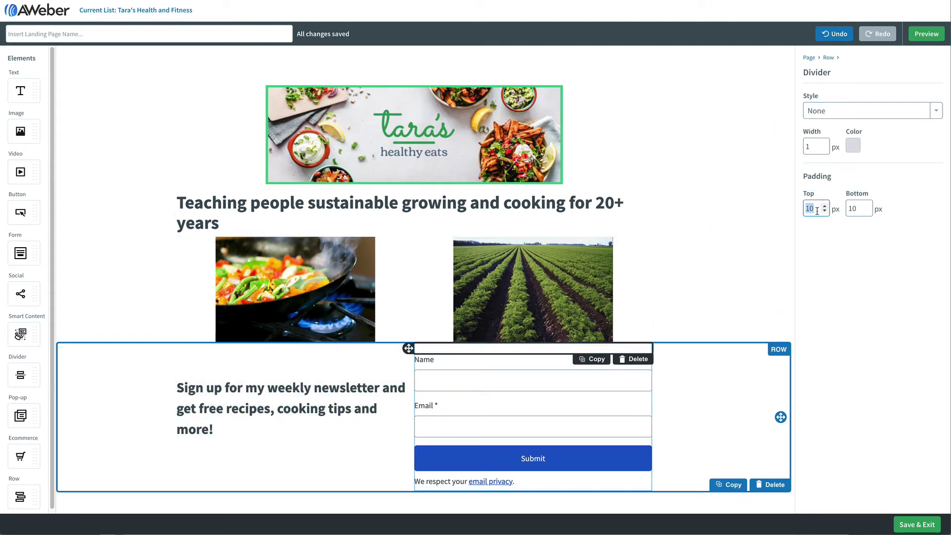
pyautogui.write('20')
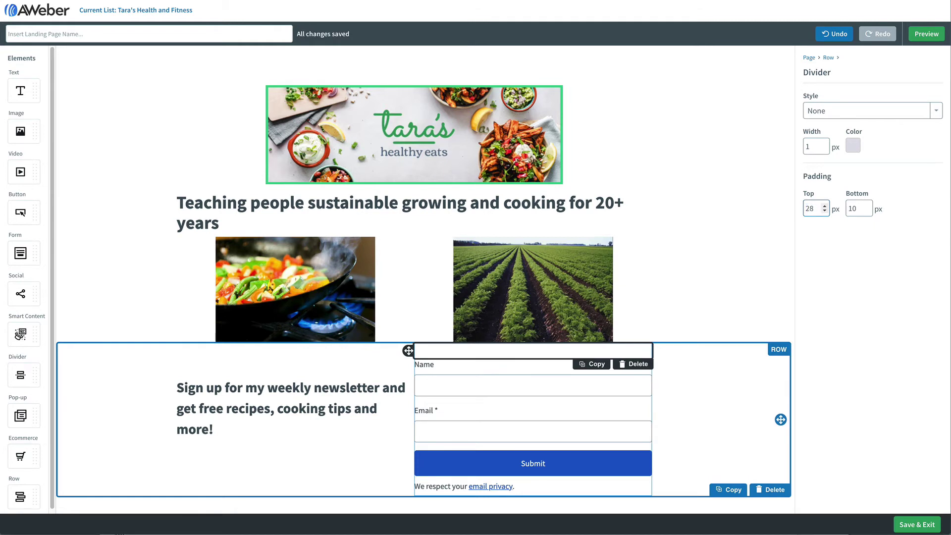
pyautogui.click(809, 59)
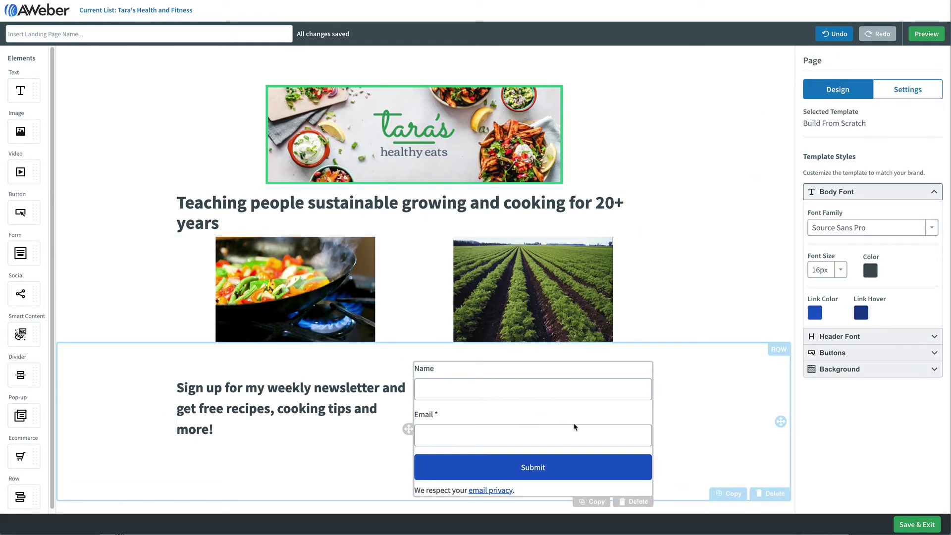
# - Color the signup form's Submit button green, then delete the form from the newsletter row
pyautogui.click(619, 476)
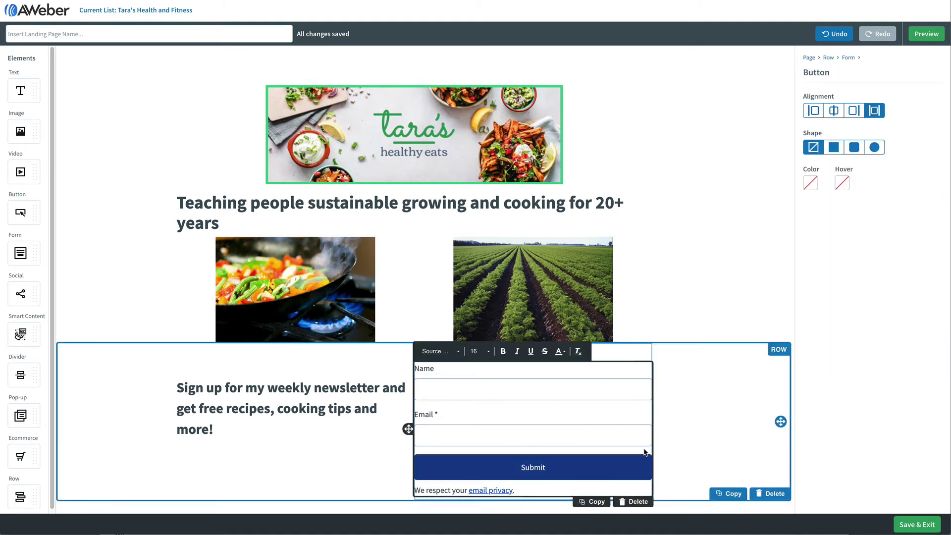
pyautogui.click(810, 183)
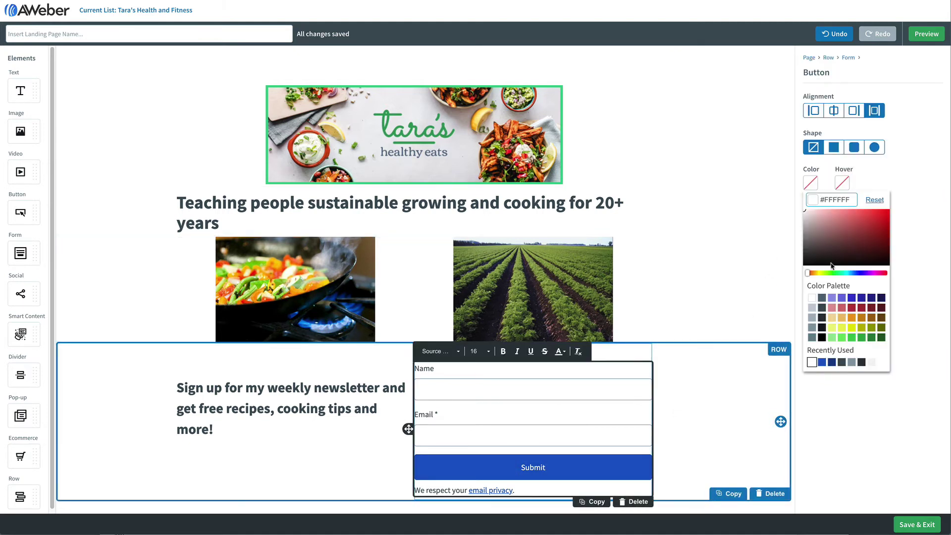
pyautogui.click(852, 339)
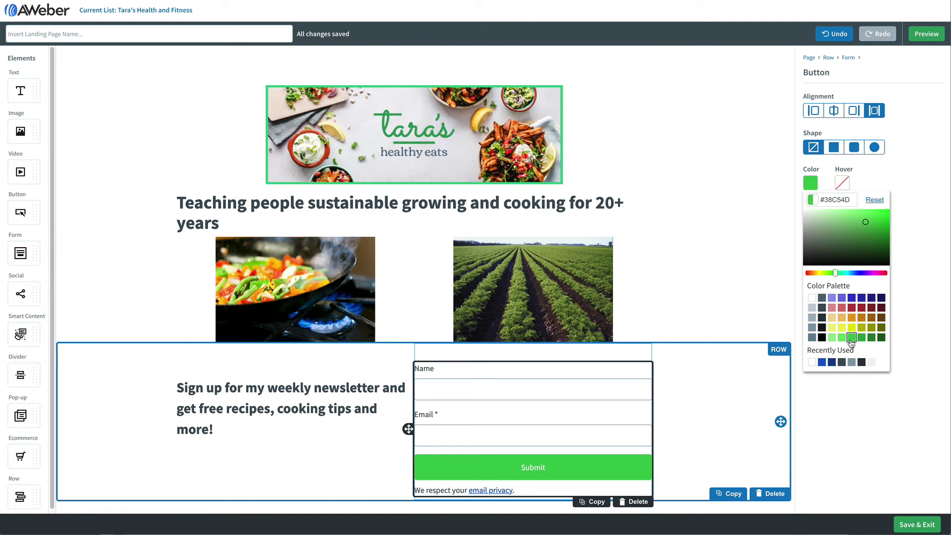
pyautogui.click(842, 442)
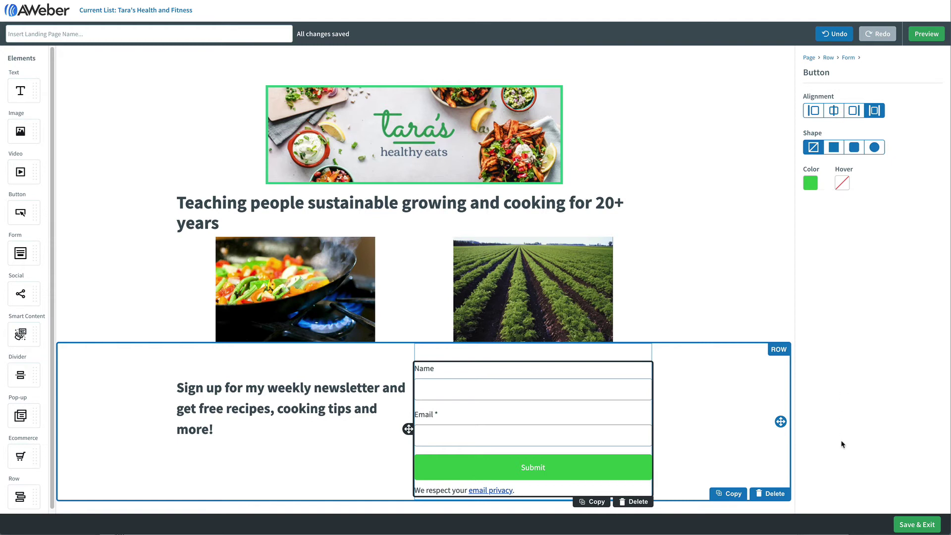
pyautogui.click(632, 501)
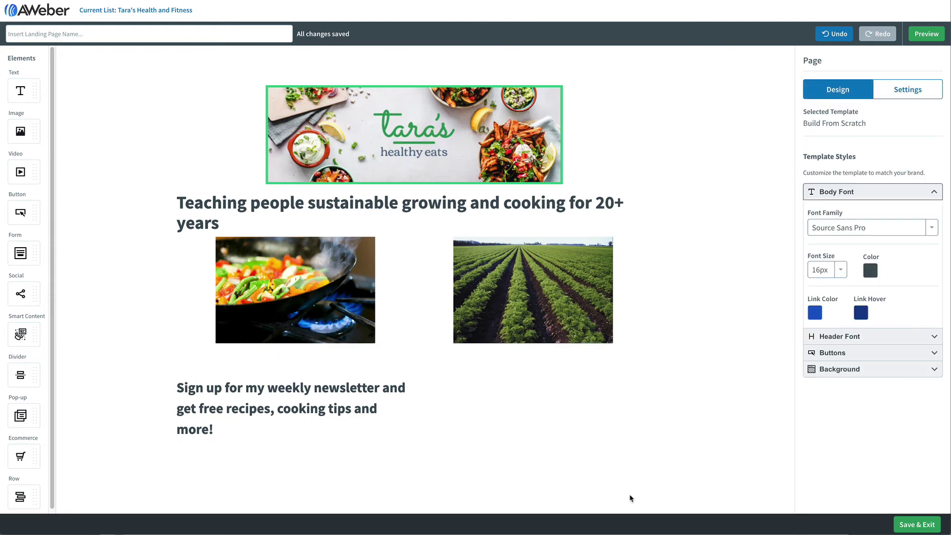
# - Replace the newsletter paragraph with 'Buy my cookbook and get 20% off!'
pyautogui.tripleClick(359, 408)
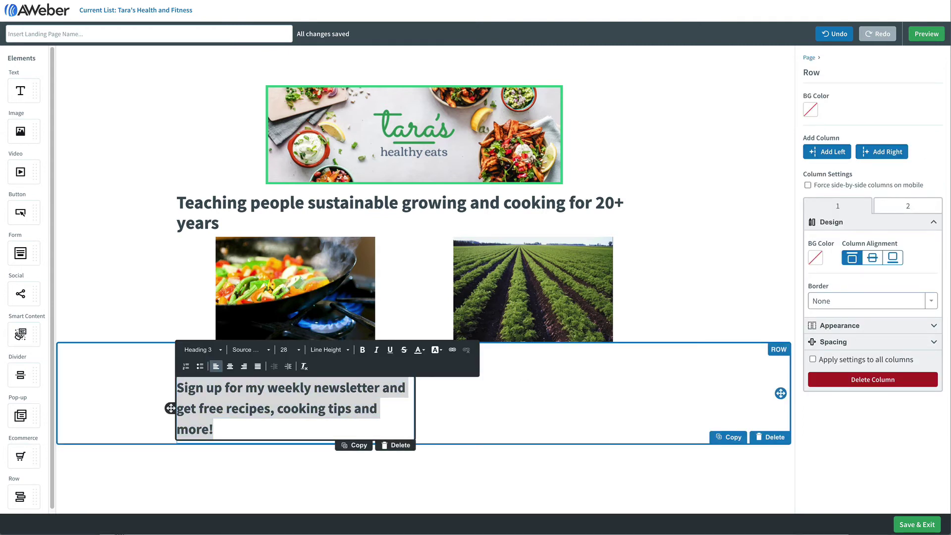
pyautogui.tripleClick(293, 417)
pyautogui.write('Buy my cookbook and get 20% off!')
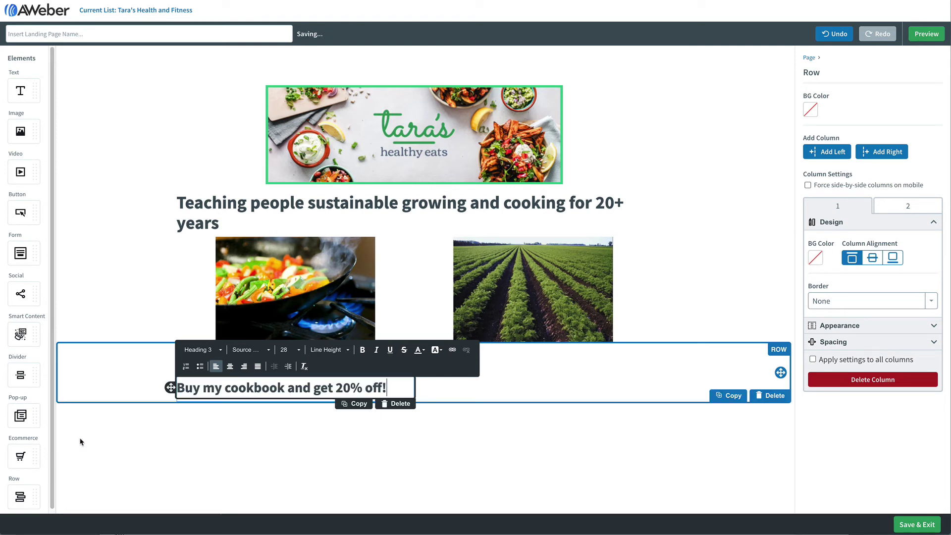
# - Add an ecommerce button labelled 'I'll take the cookbook and 20% off!', centered and rounded
pyautogui.moveTo(23, 454)
pyautogui.mouseDown()
pyautogui.moveTo(315, 437)
pyautogui.moveTo(560, 370)
pyautogui.mouseUp()
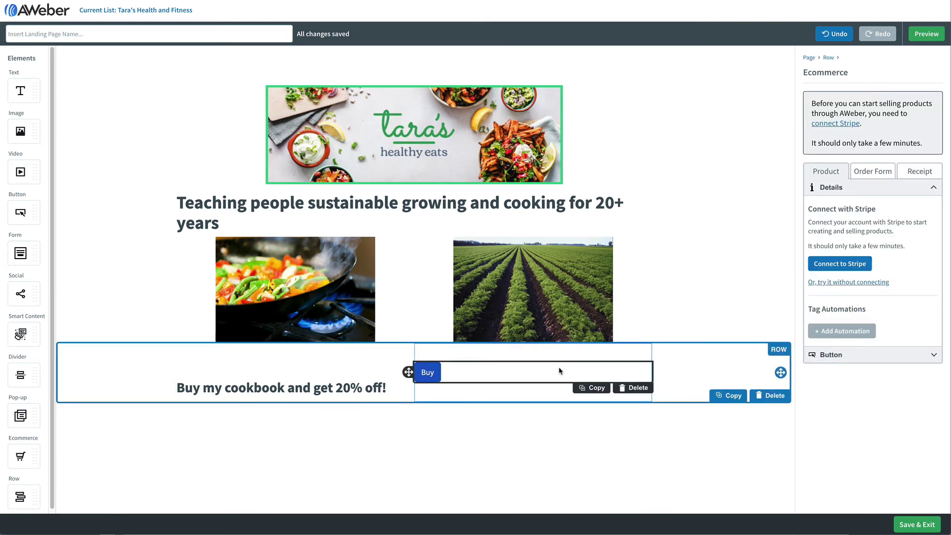
pyautogui.doubleClick(427, 374)
pyautogui.write("I'll take the cookbook and 20% off!")
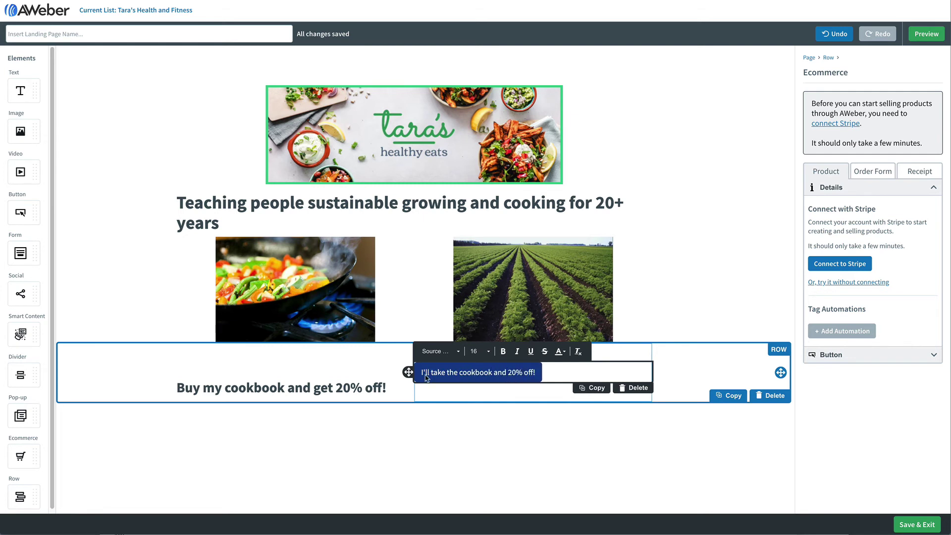
pyautogui.click(857, 360)
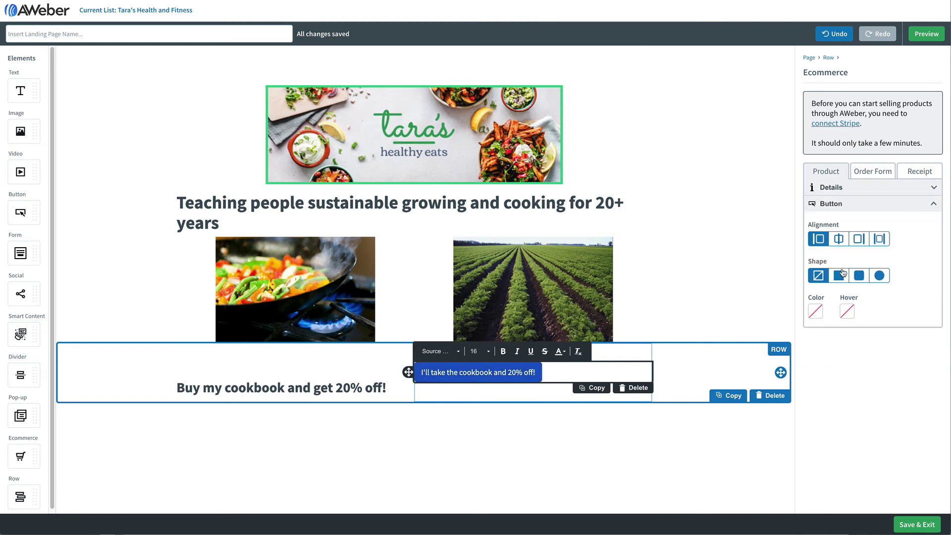
pyautogui.click(839, 239)
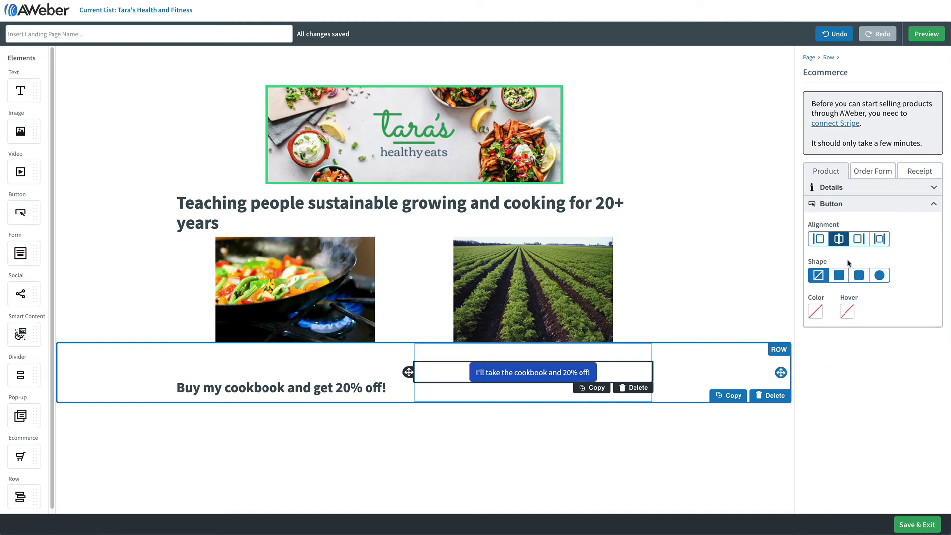
pyautogui.click(860, 276)
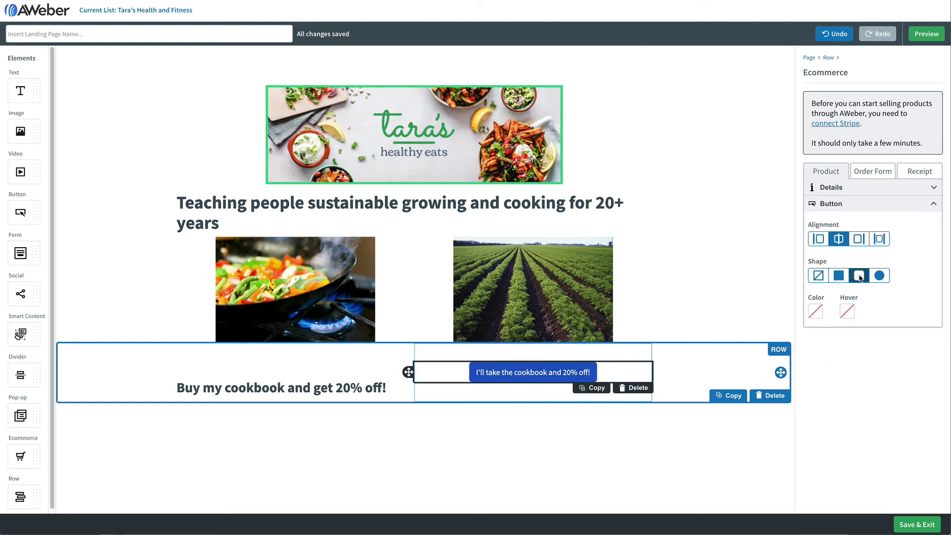
pyautogui.click(847, 189)
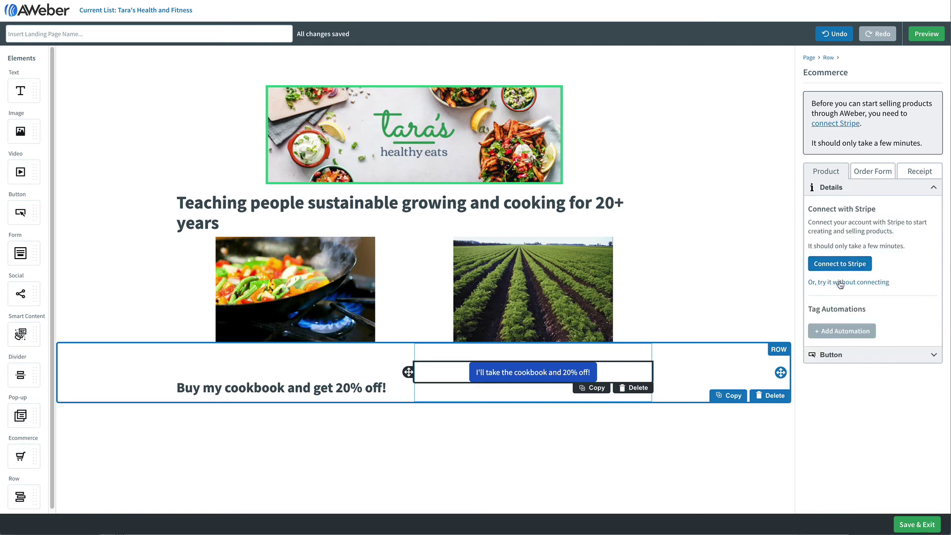
# - Without connecting Stripe, create a one-time 'Cookbook' product priced $29.99
pyautogui.click(841, 282)
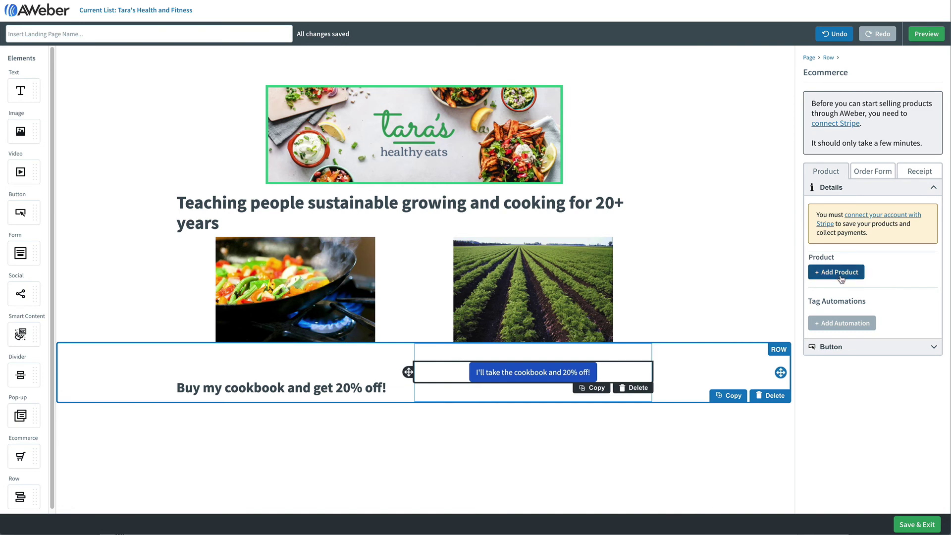
pyautogui.click(840, 274)
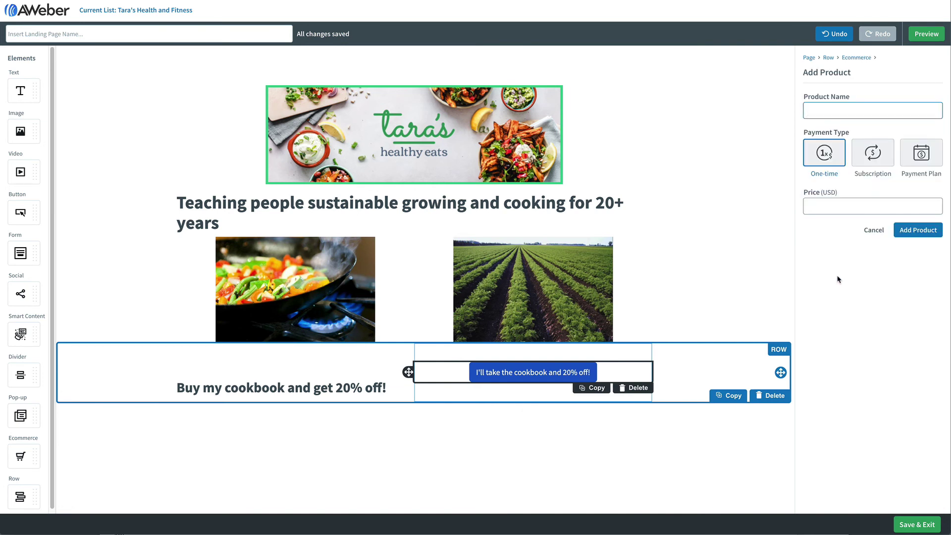
pyautogui.write('Cookbook')
pyautogui.click(853, 208)
pyautogui.write('29.99')
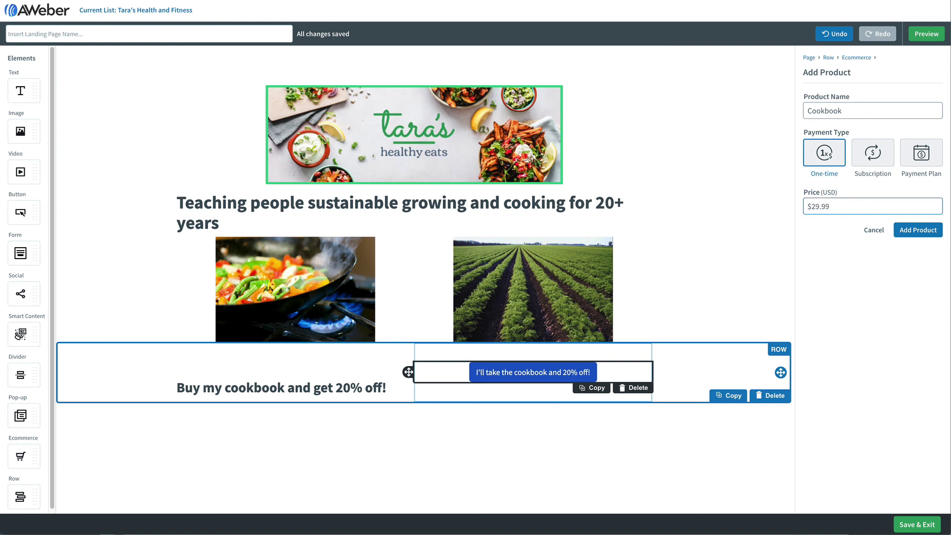
pyautogui.click(905, 229)
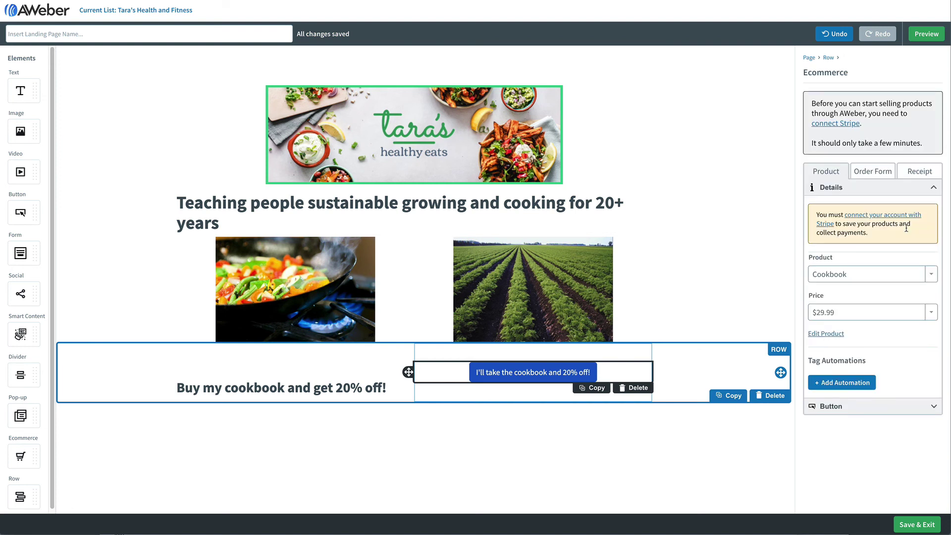